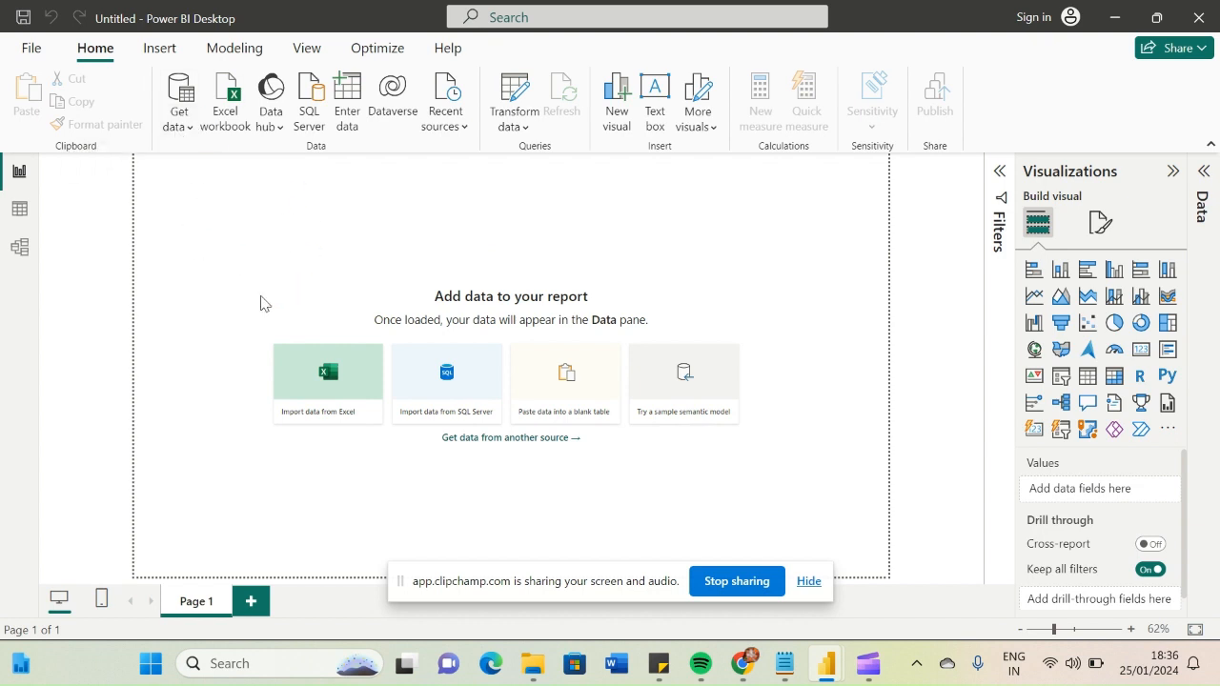
- Search the full list of data sources for "sn" and open the Snowflake connector's connection dialog
click(190, 128)
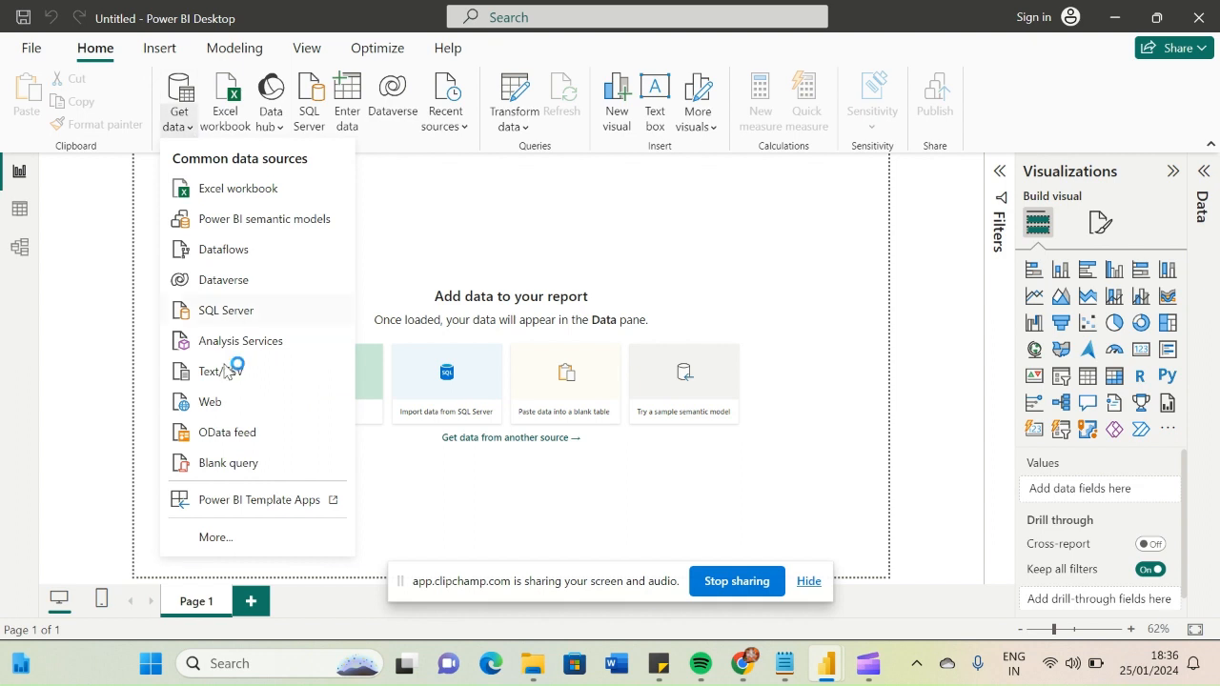
click(222, 539)
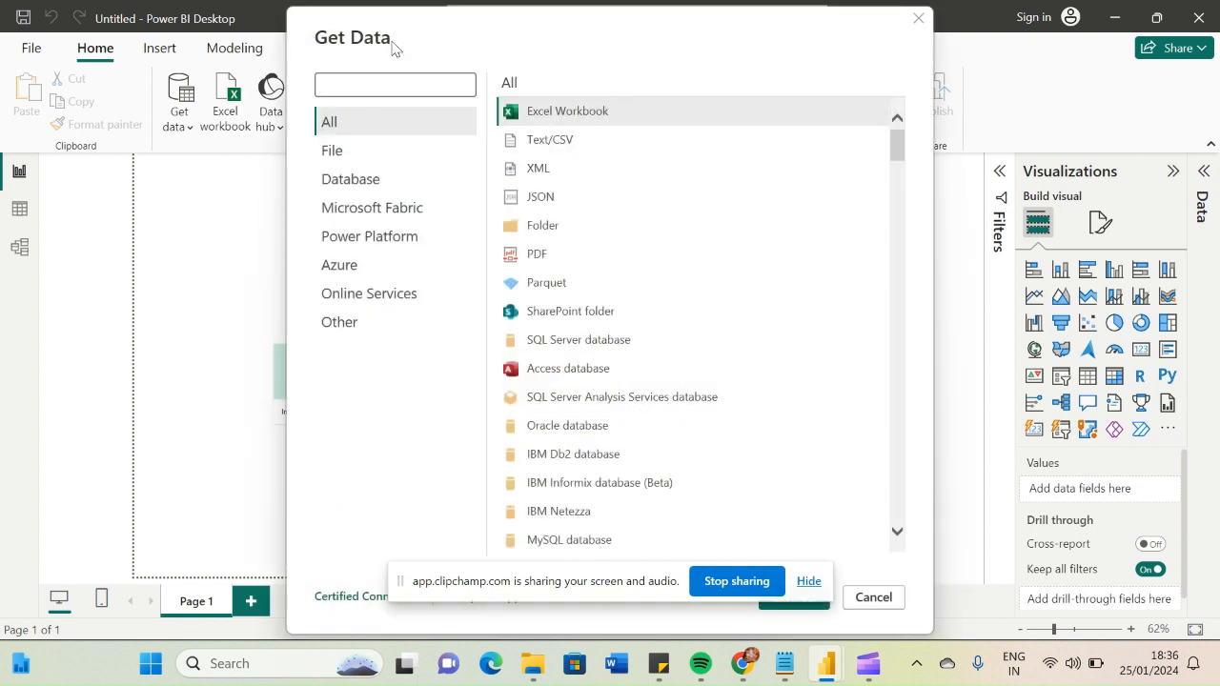
click(355, 180)
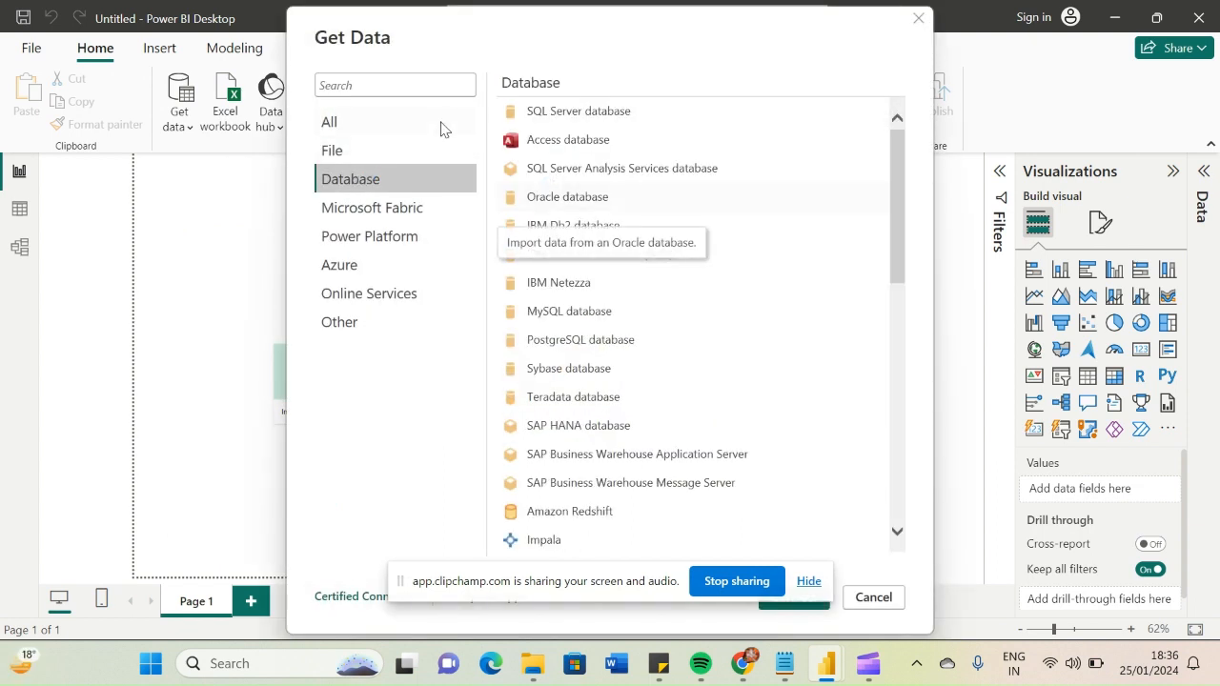
click(378, 84)
text(s)
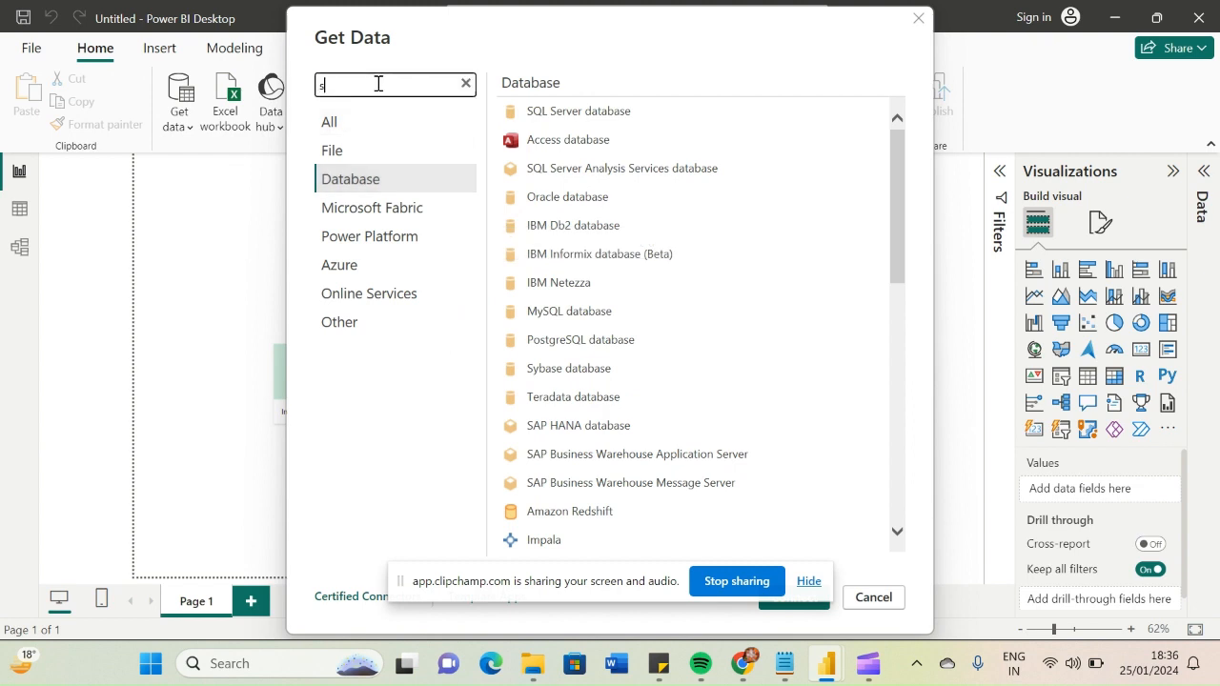
text(n)
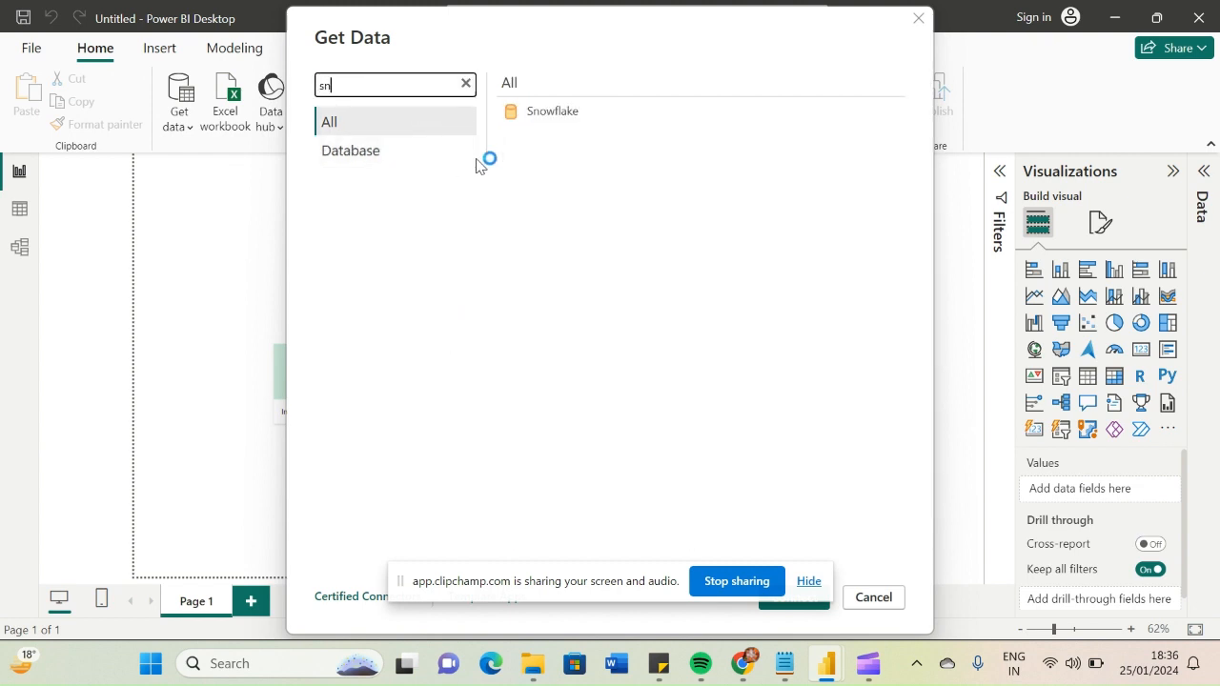
double_click(558, 113)
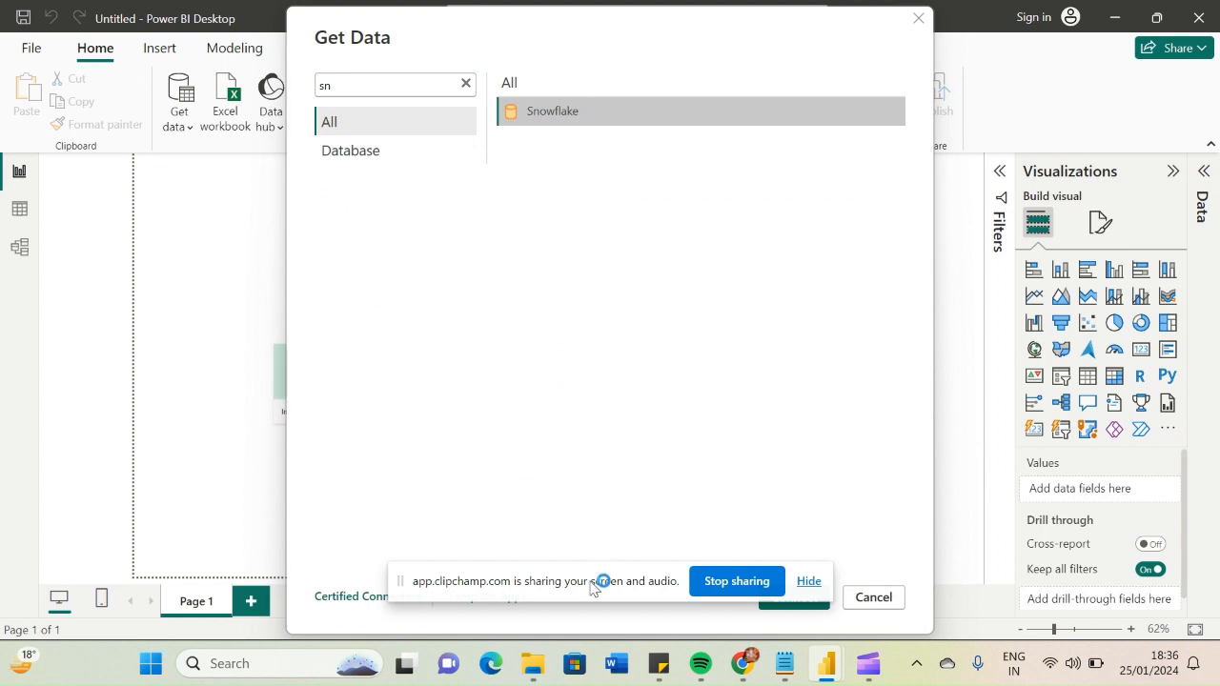
click(793, 597)
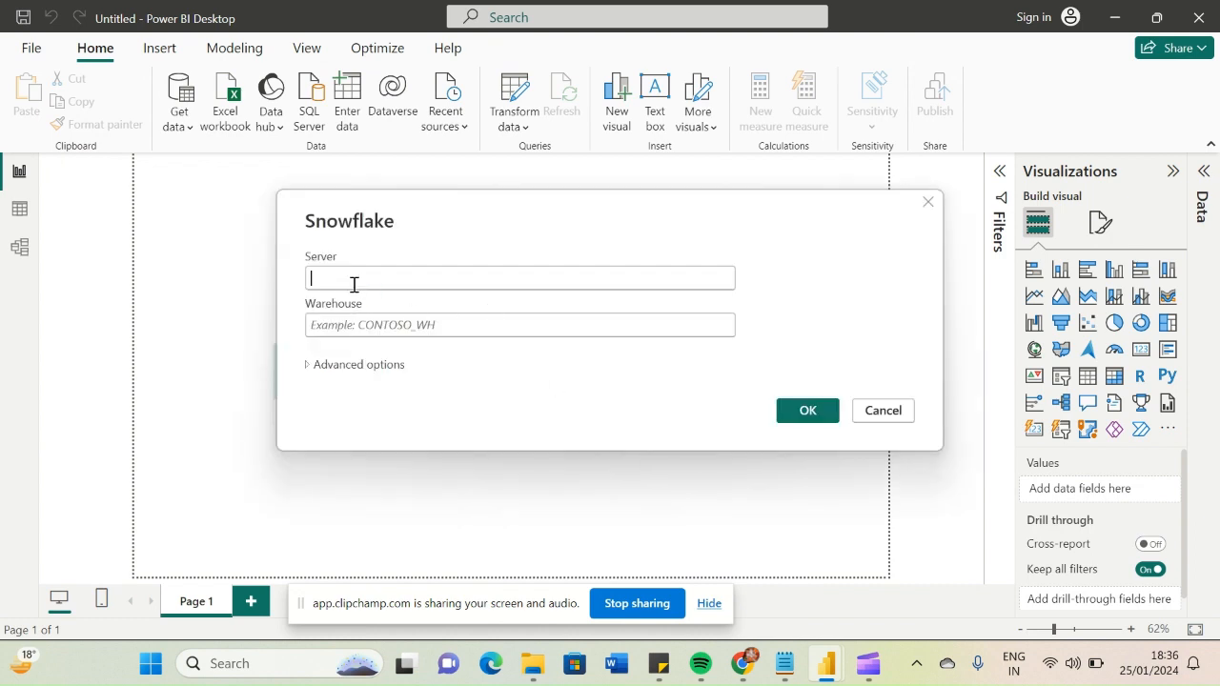
click(788, 671)
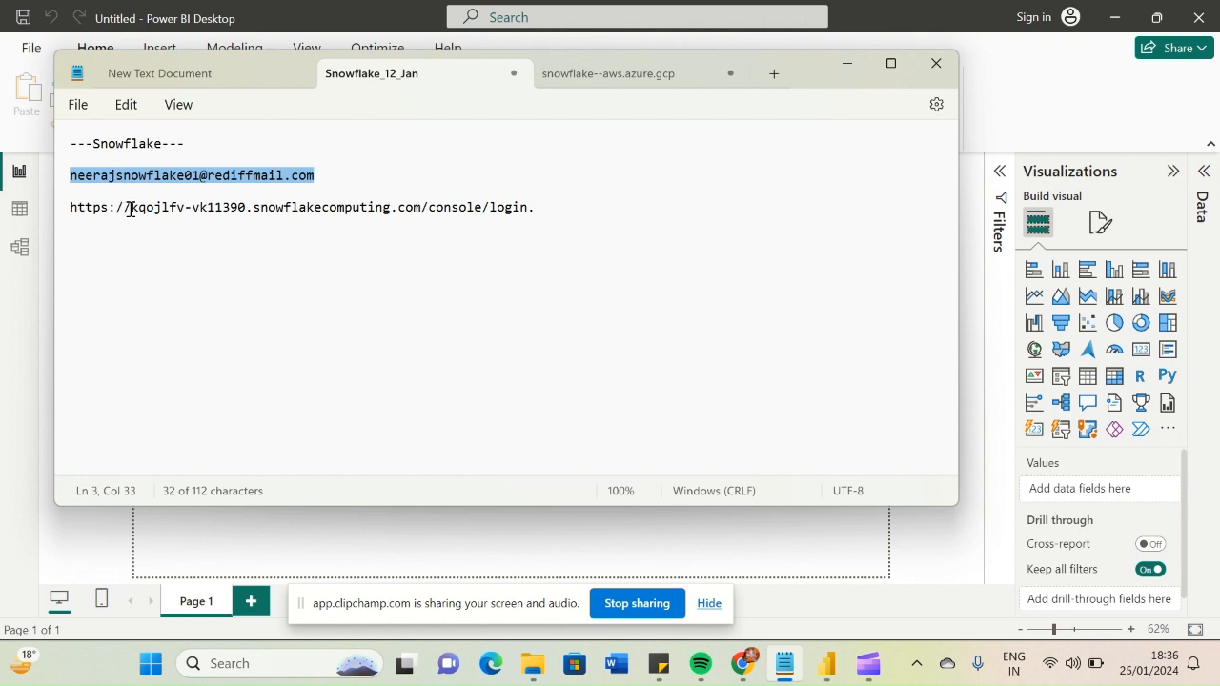
click(131, 208)
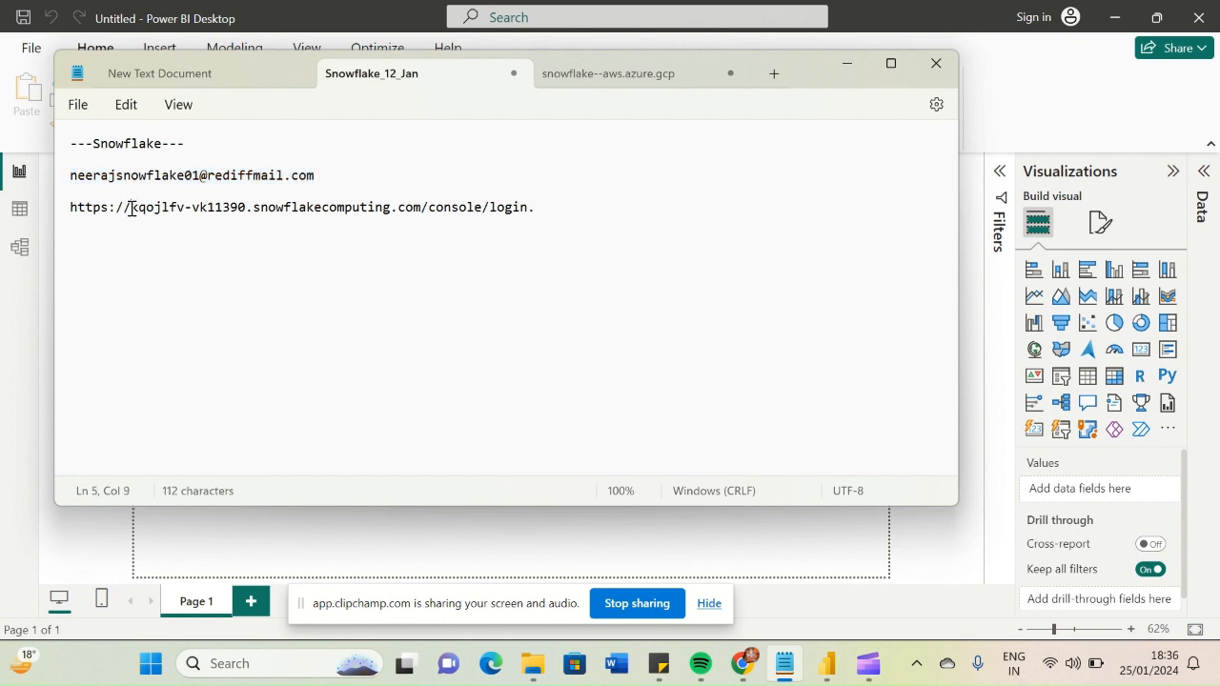
drag(130, 208, 422, 217)
key(ctrl+c)
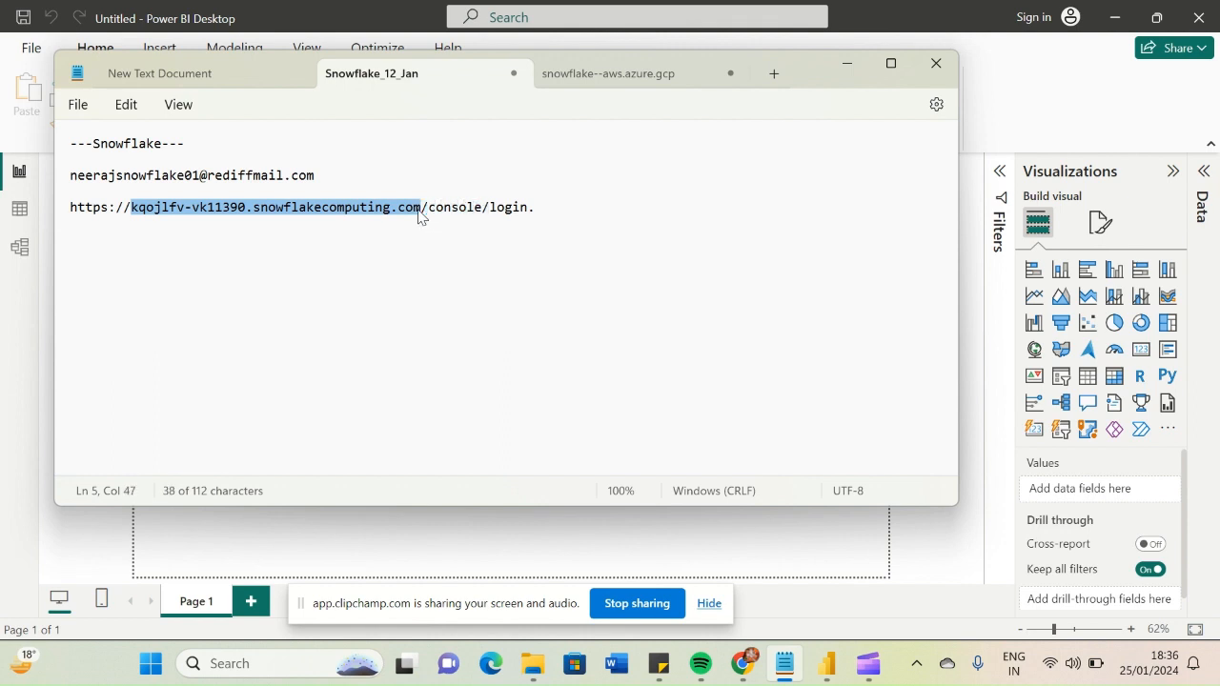
click(830, 667)
click(880, 612)
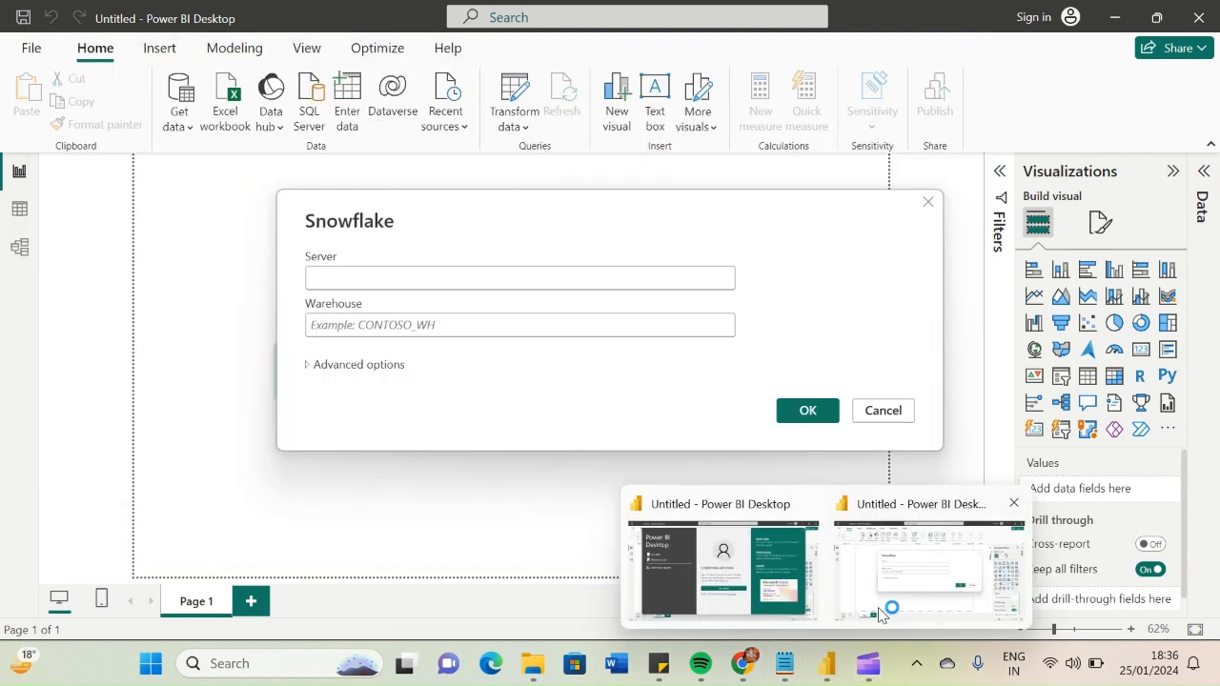
click(393, 283)
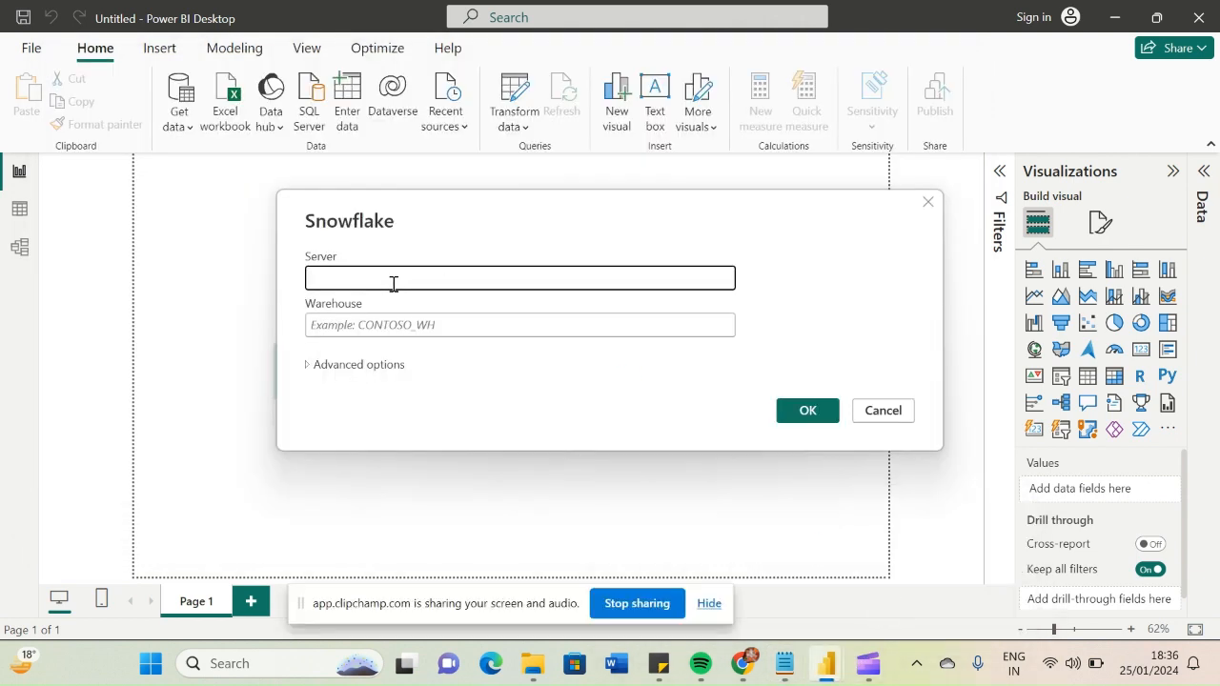
key(ctrl+v)
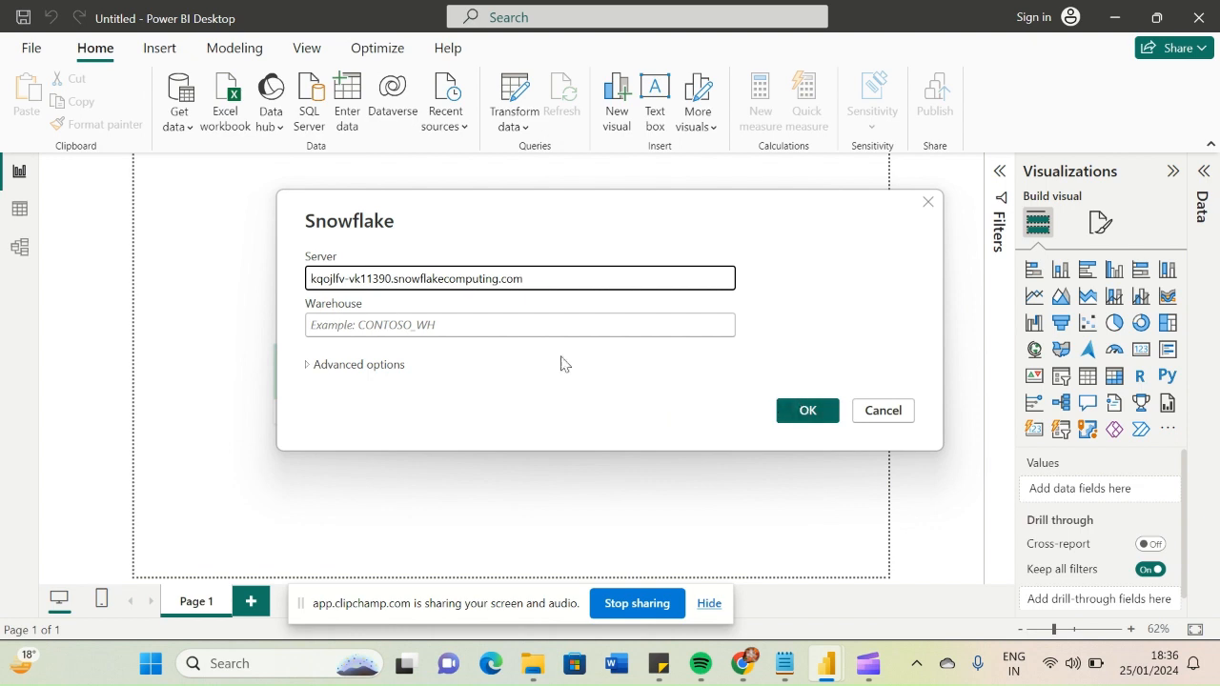
- Set the connection's warehouse to compute_wh and submit the Snowflake connection details
click(376, 326)
text(compute_wh)
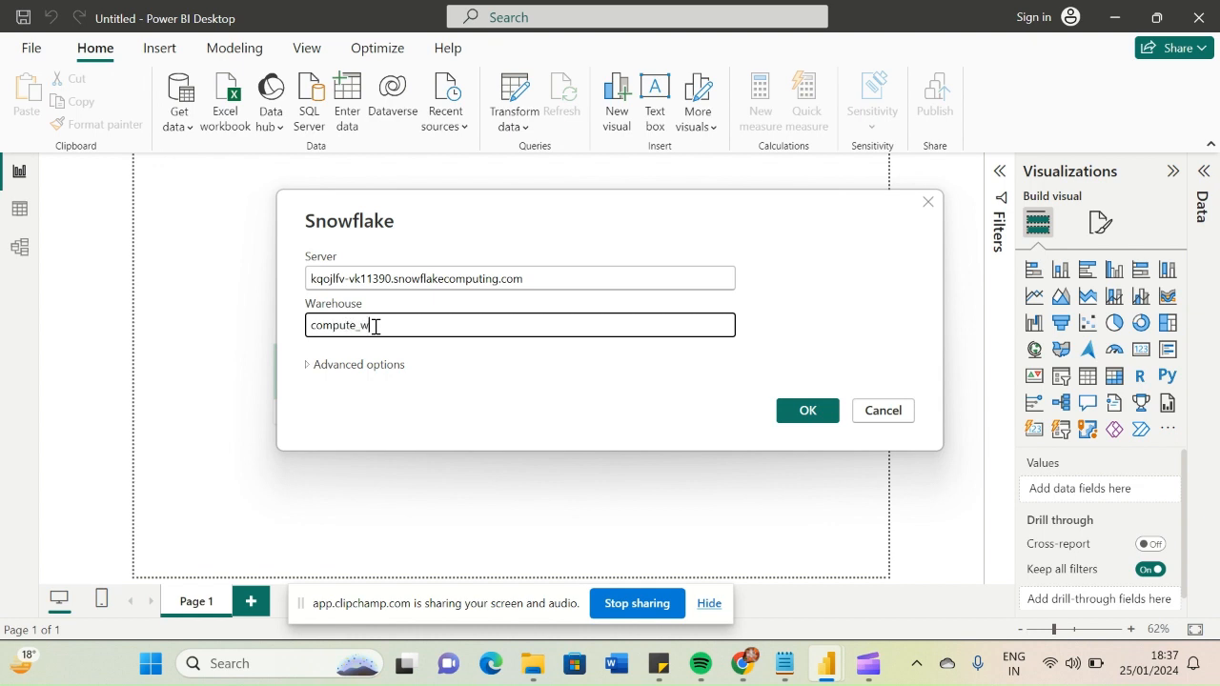
click(810, 411)
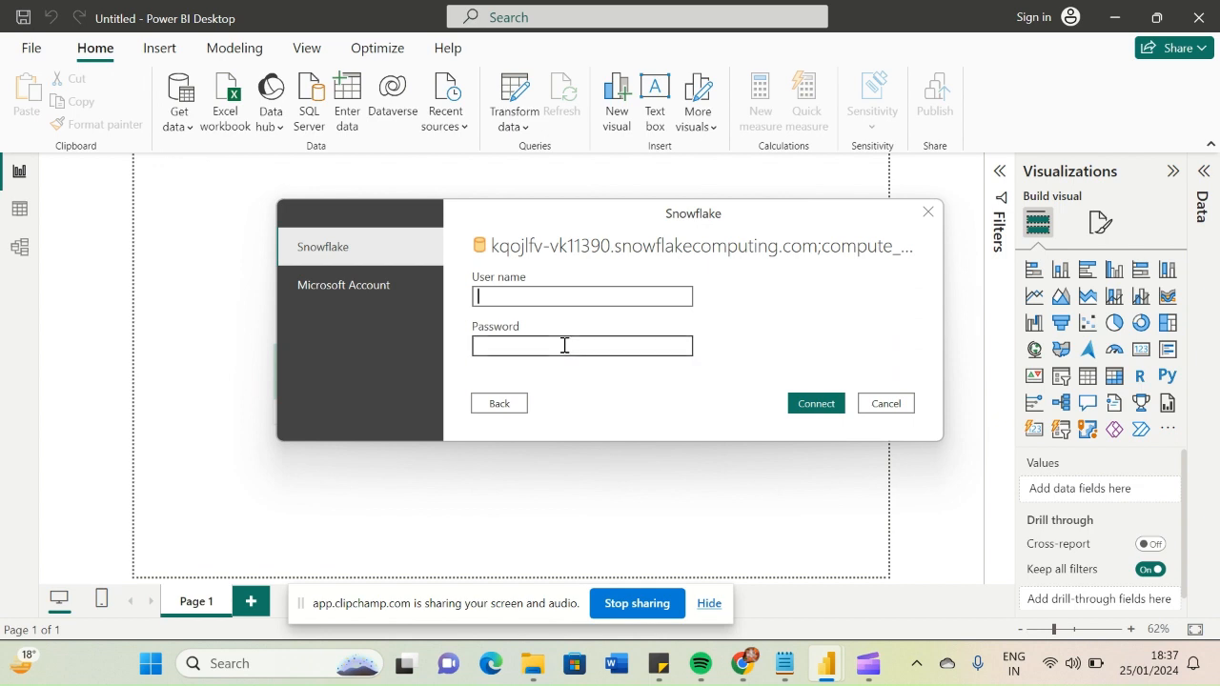
- Copy the account user name from the Notepad note into the Snowflake sign-in, enter the account password and connect
click(483, 296)
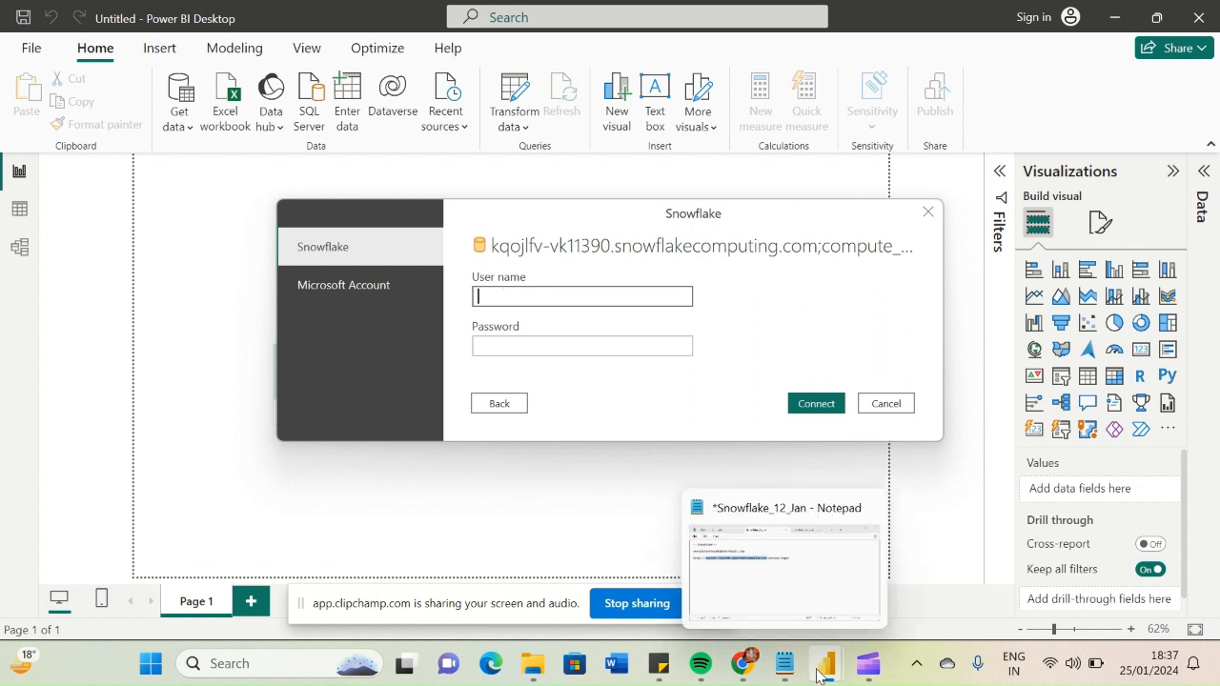
click(786, 673)
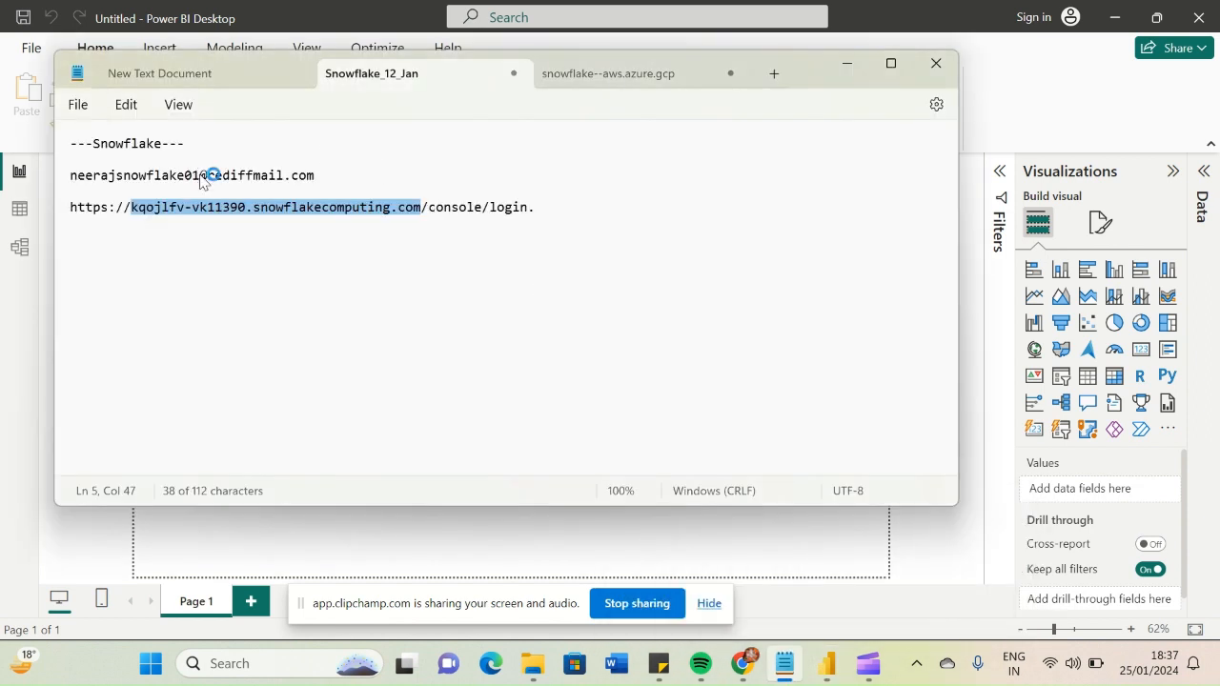
drag(201, 175, 60, 177)
key(ctrl+c)
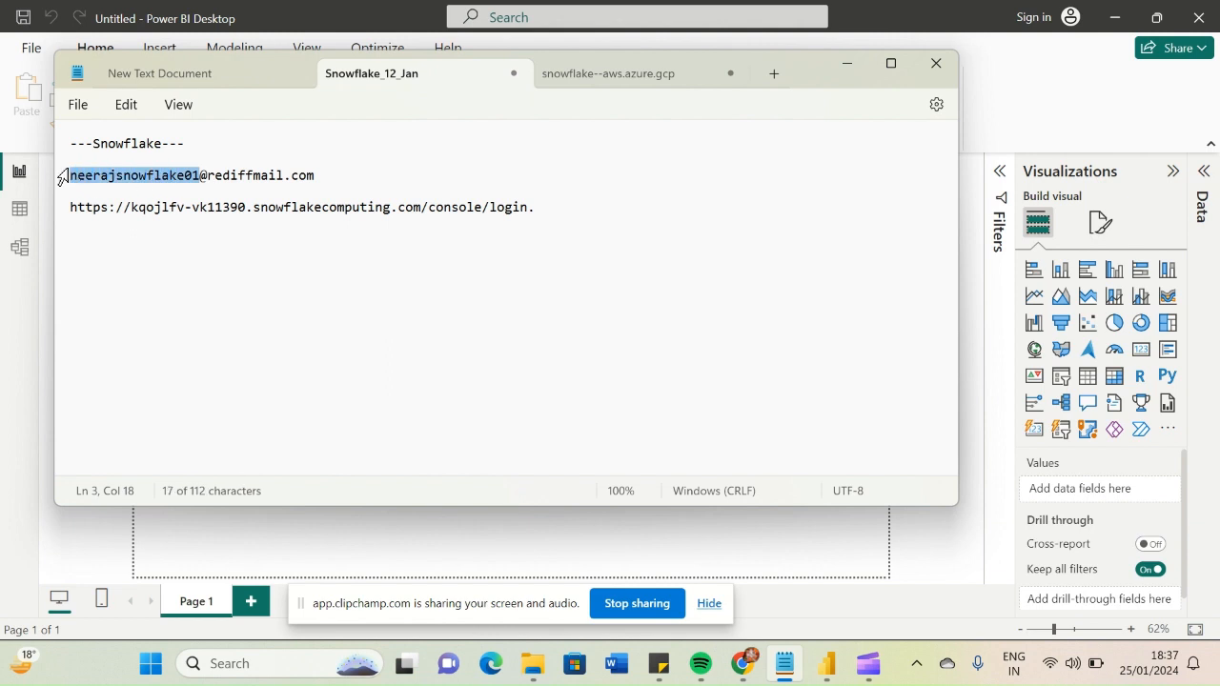
click(689, 553)
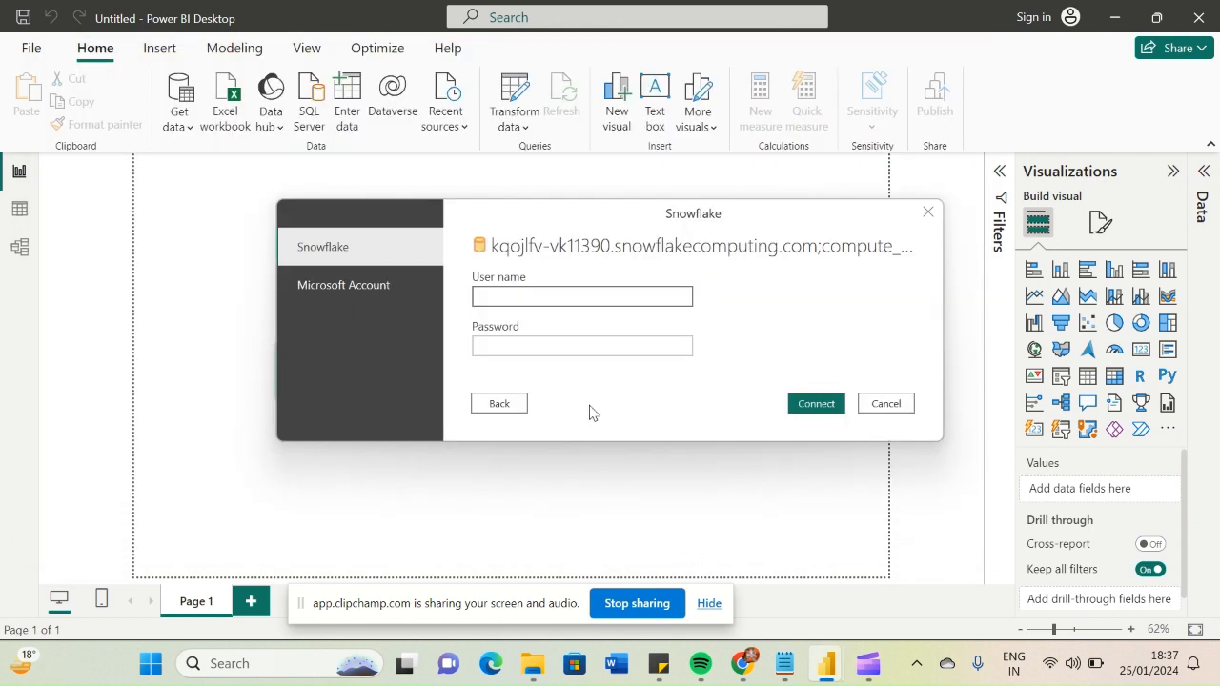
click(506, 298)
key(ctrl+v)
click(505, 343)
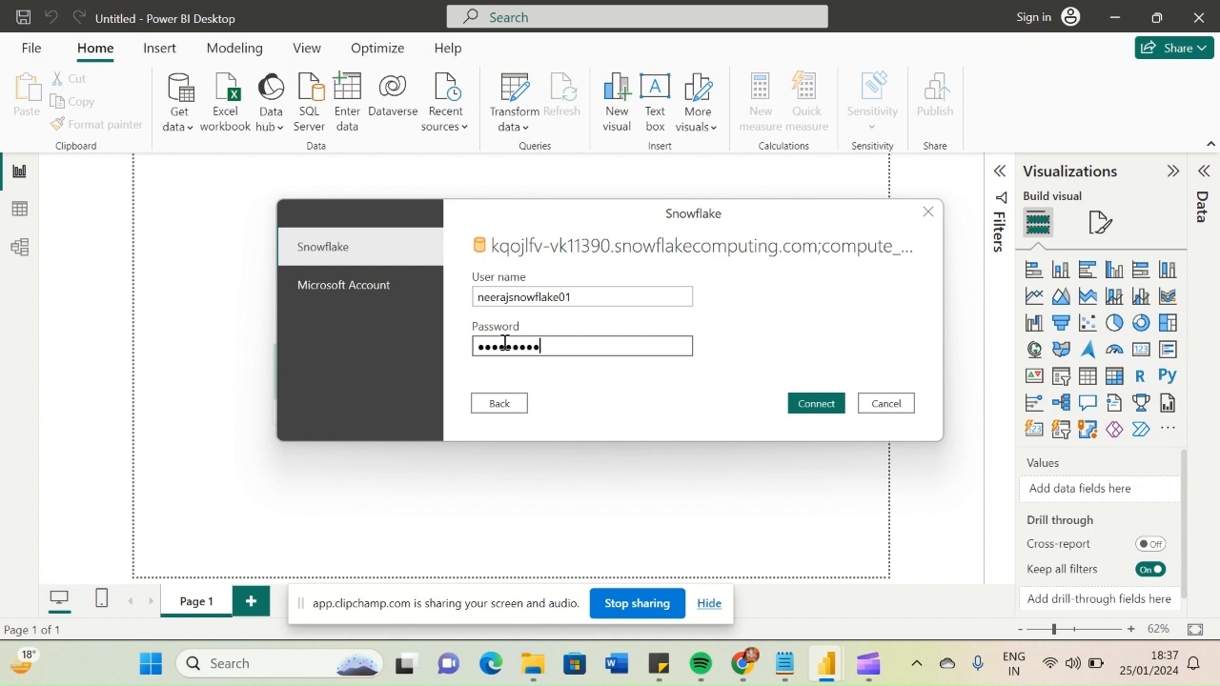
click(813, 410)
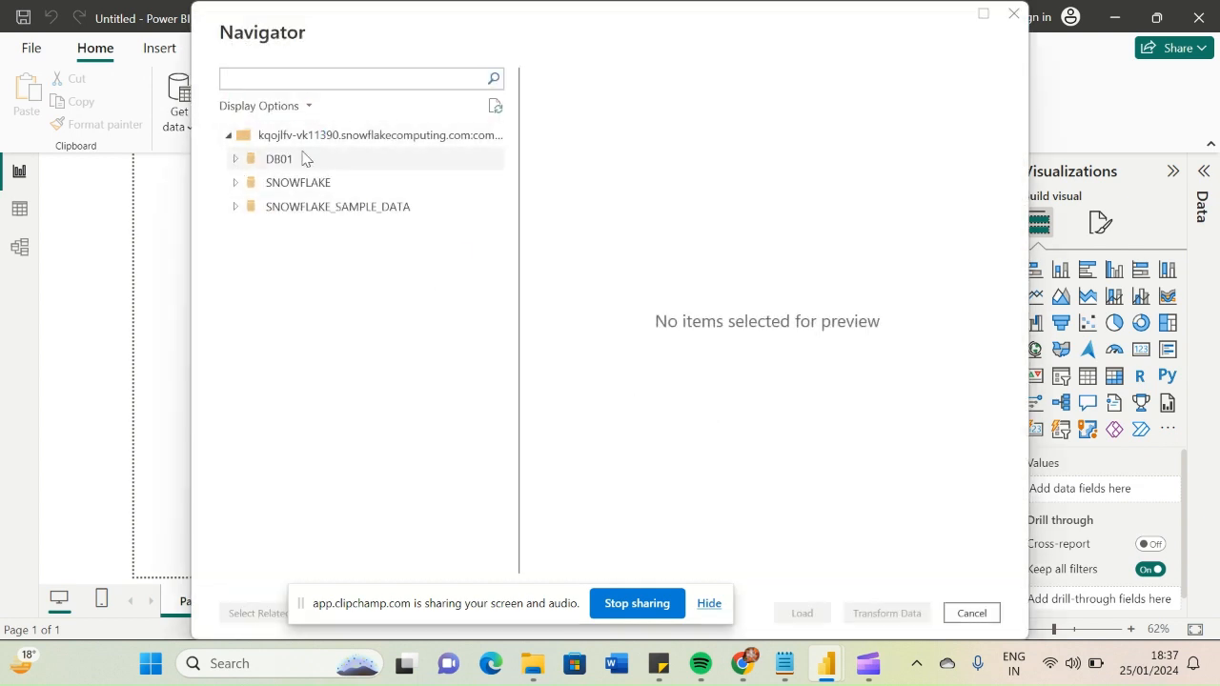
- Select the TEST table in schema SCH01 of database DB01 and load it using Import mode
click(345, 161)
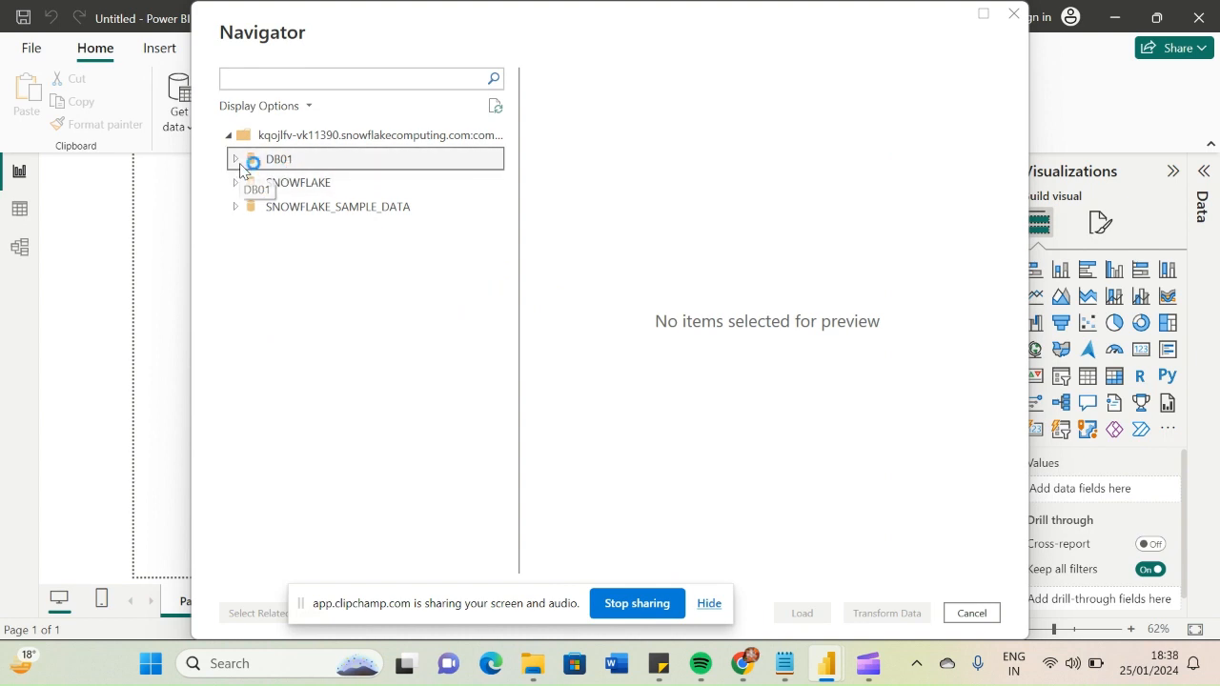
click(235, 160)
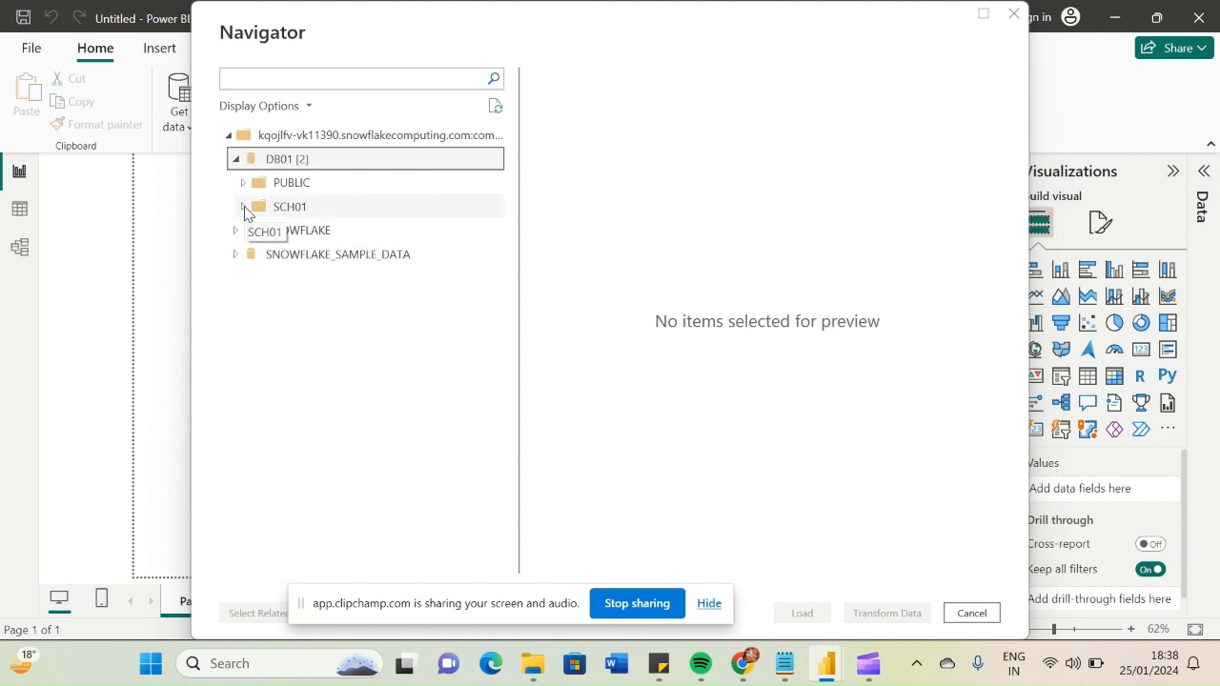
click(244, 207)
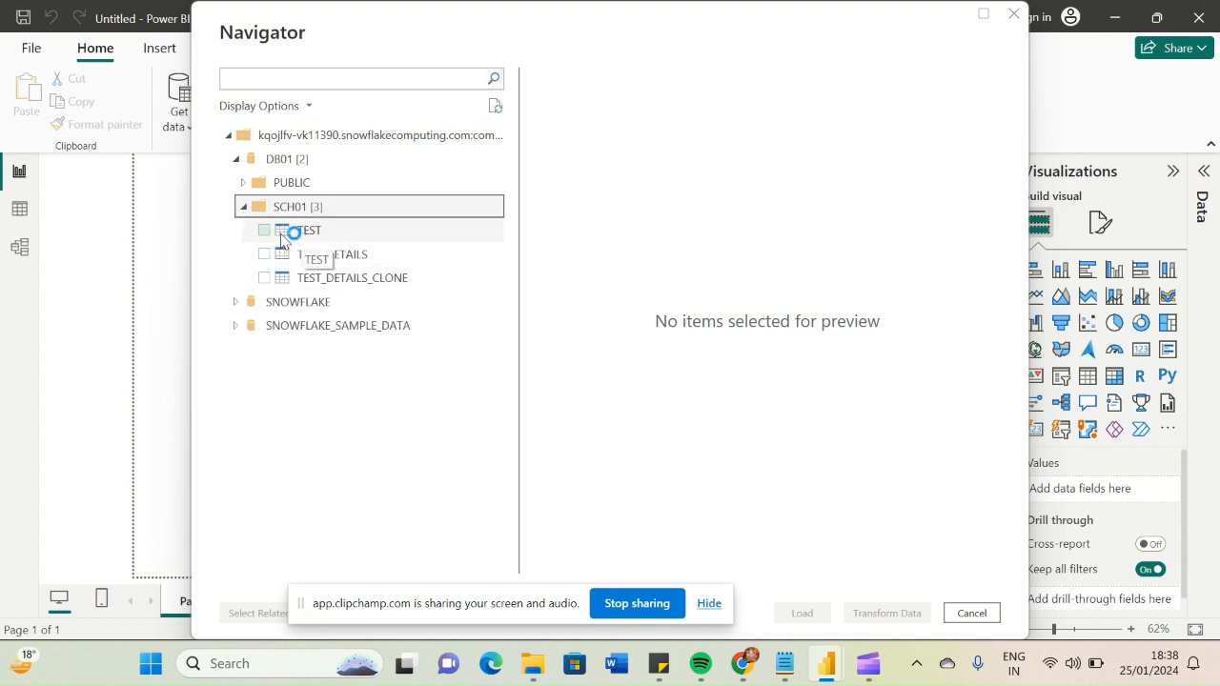
click(265, 231)
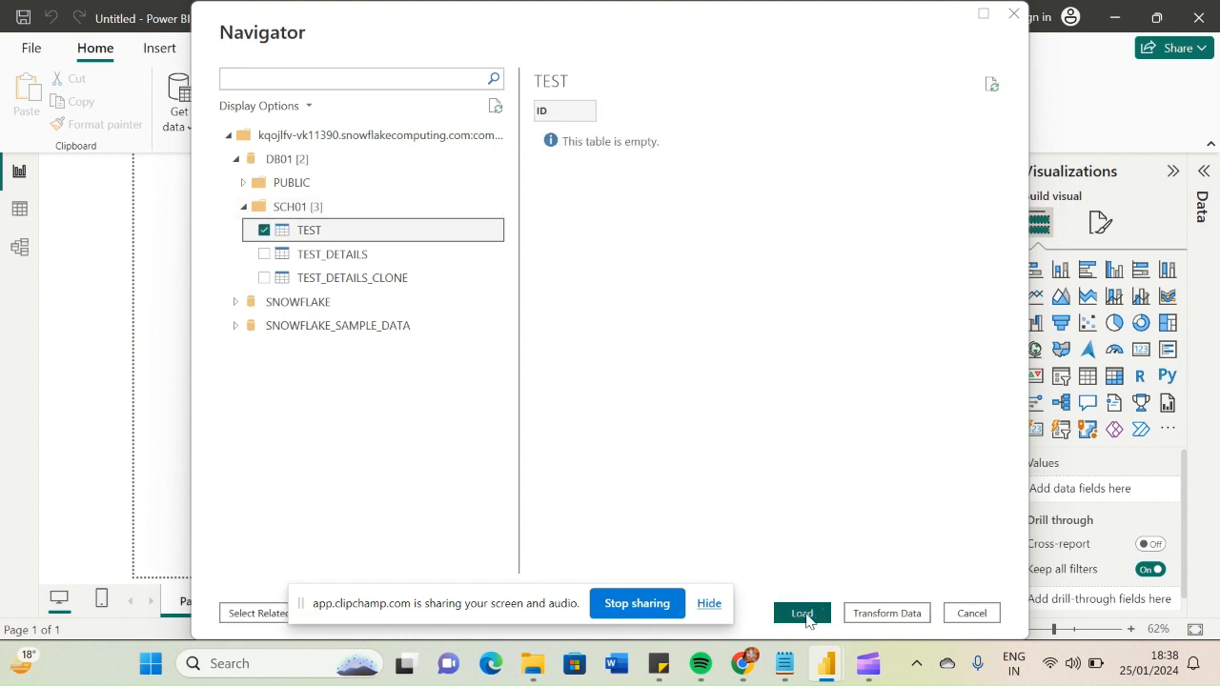
click(807, 615)
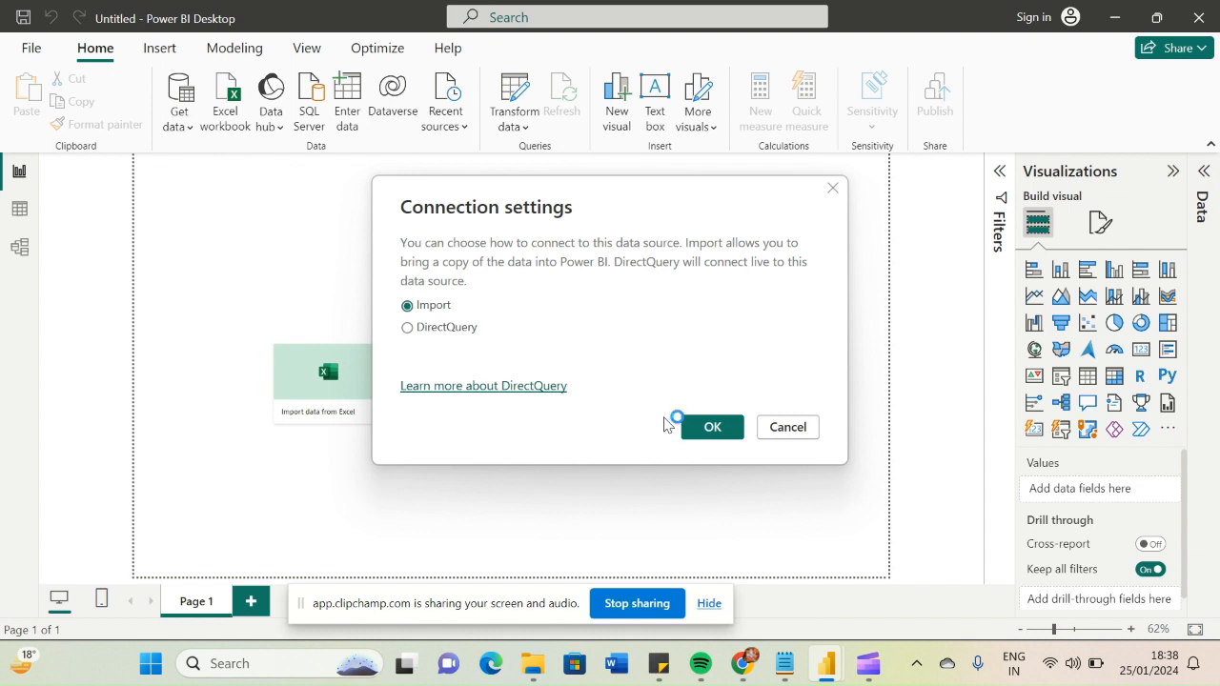
click(708, 430)
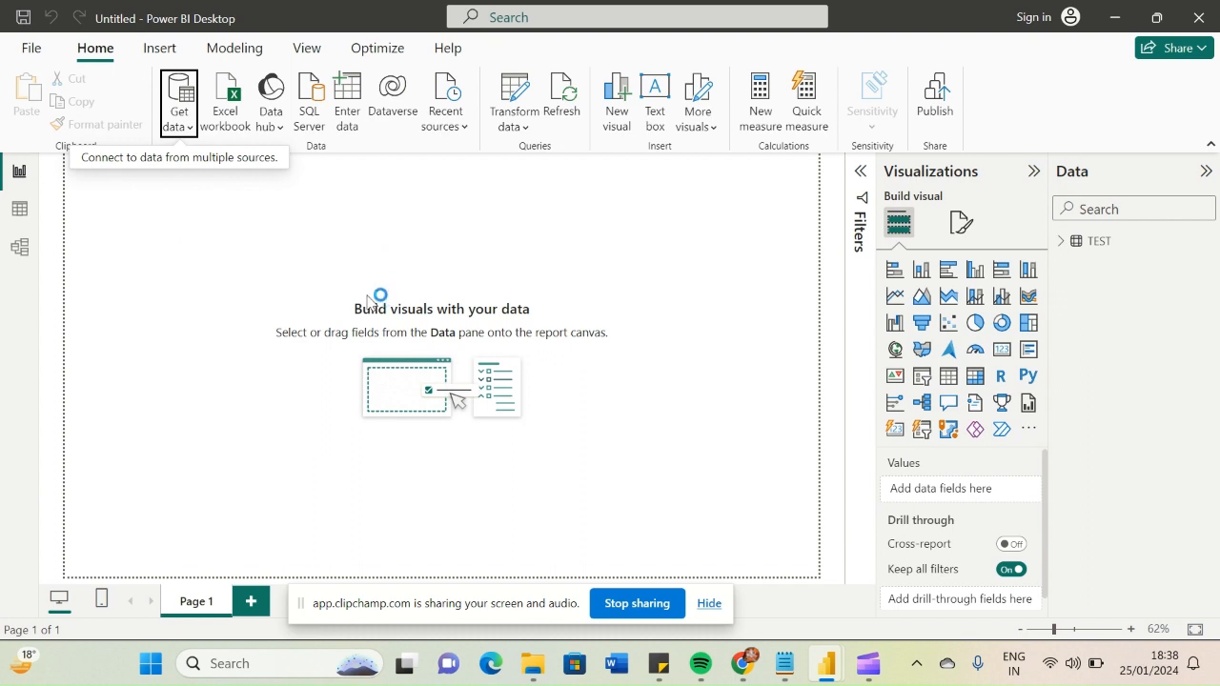
- Show the loaded TEST table in the table view and widen its ID column
click(20, 211)
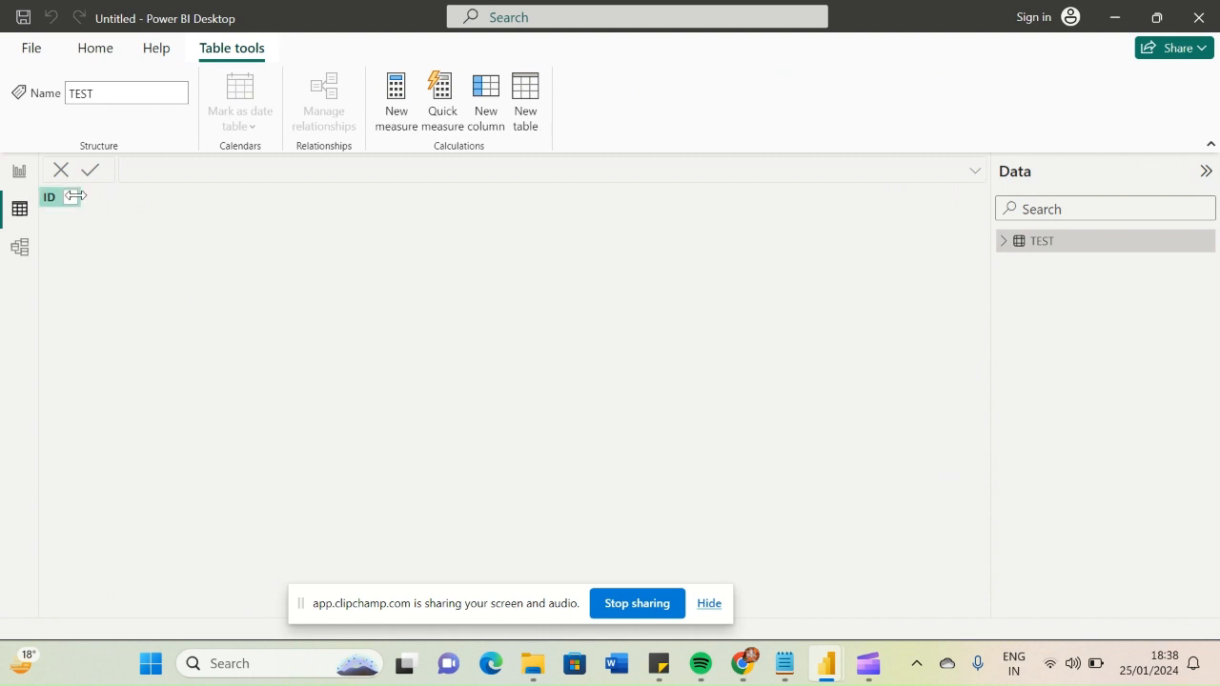
drag(75, 196, 82, 231)
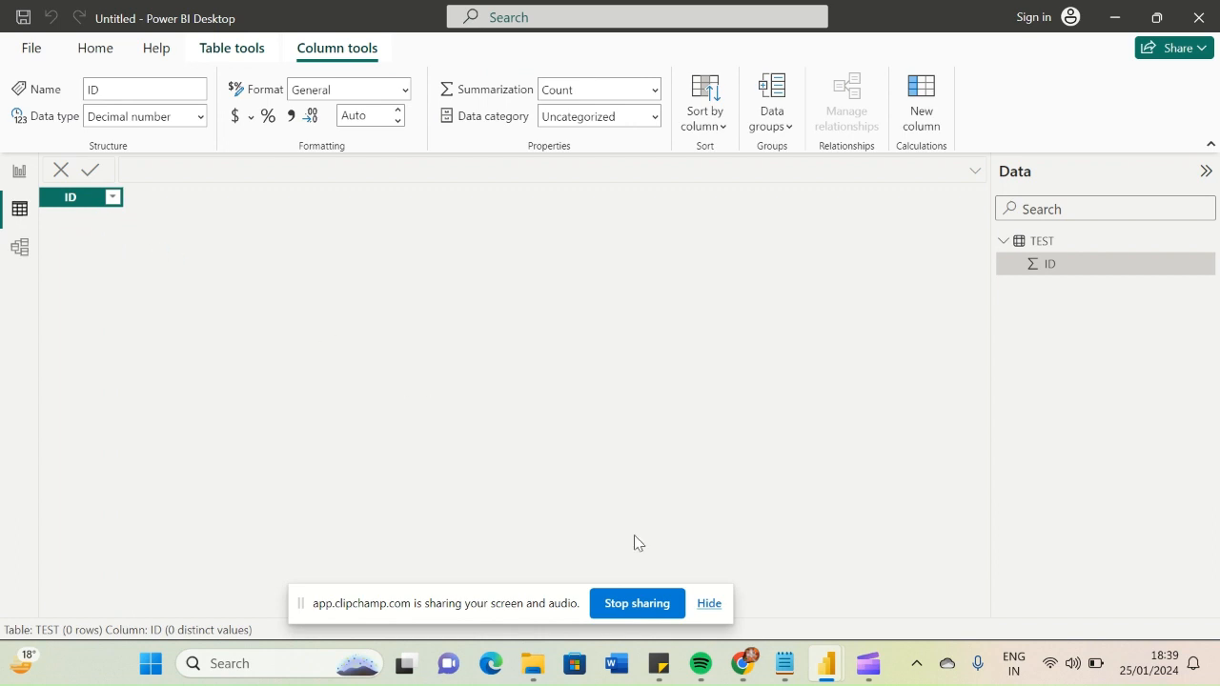
- Switch to Chrome and open the vide01 Snowflake worksheet
click(743, 664)
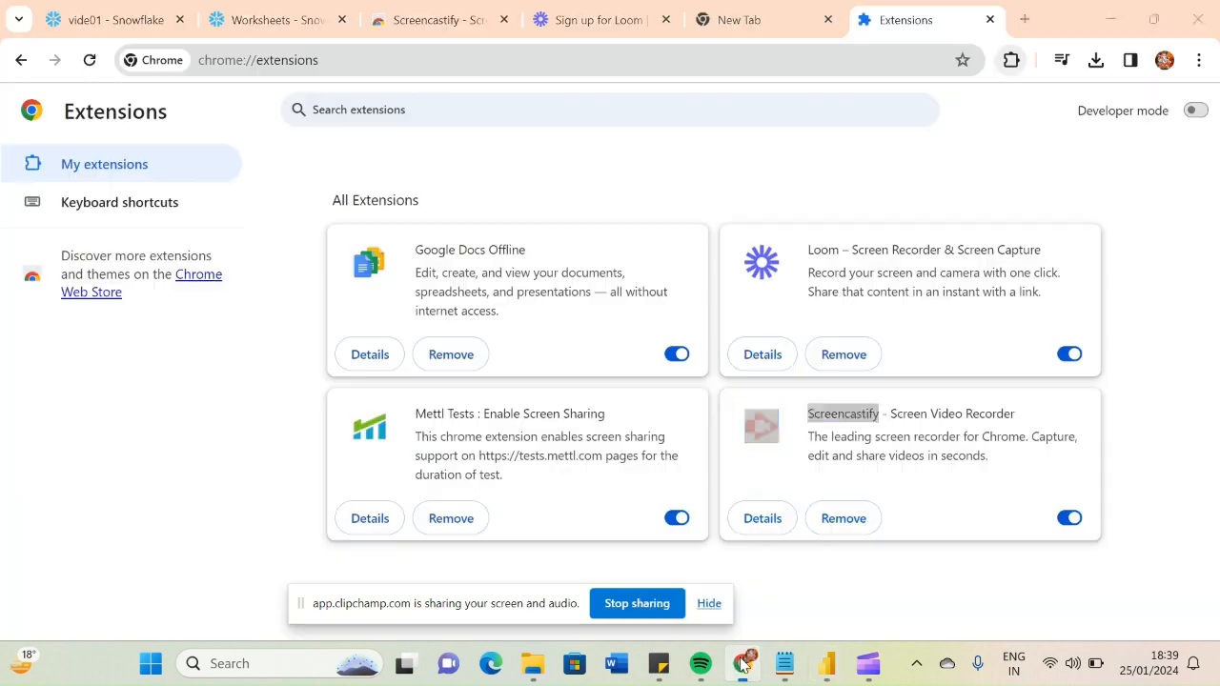
click(293, 15)
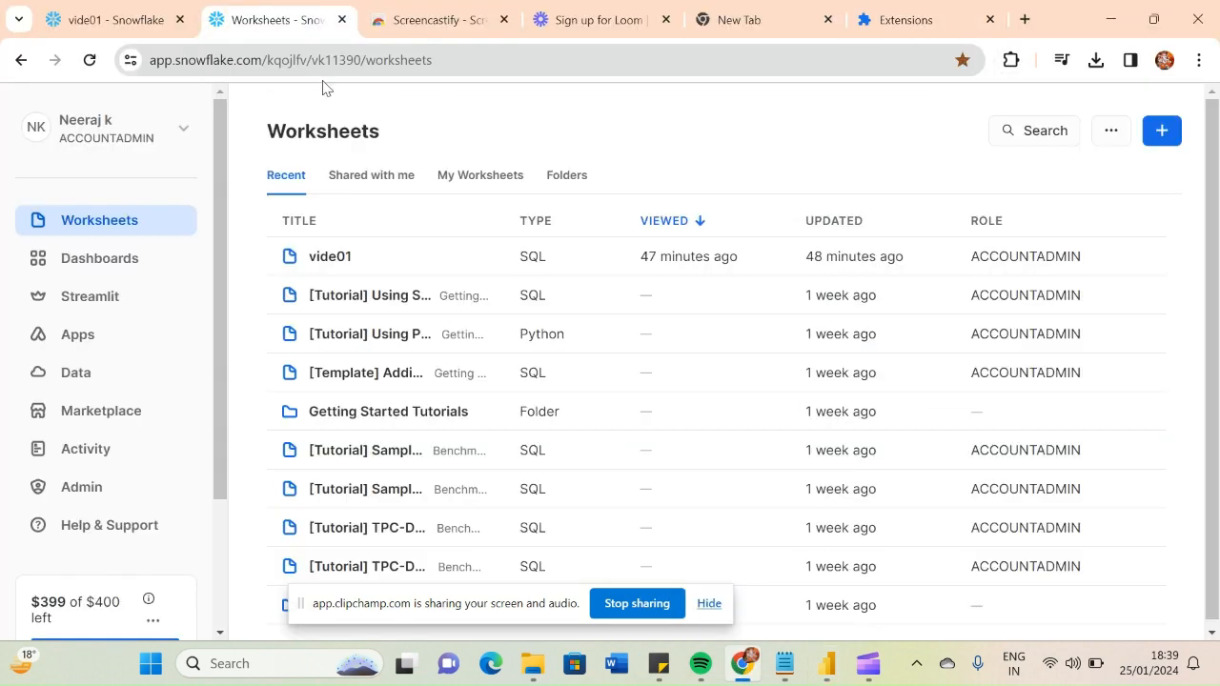
click(130, 25)
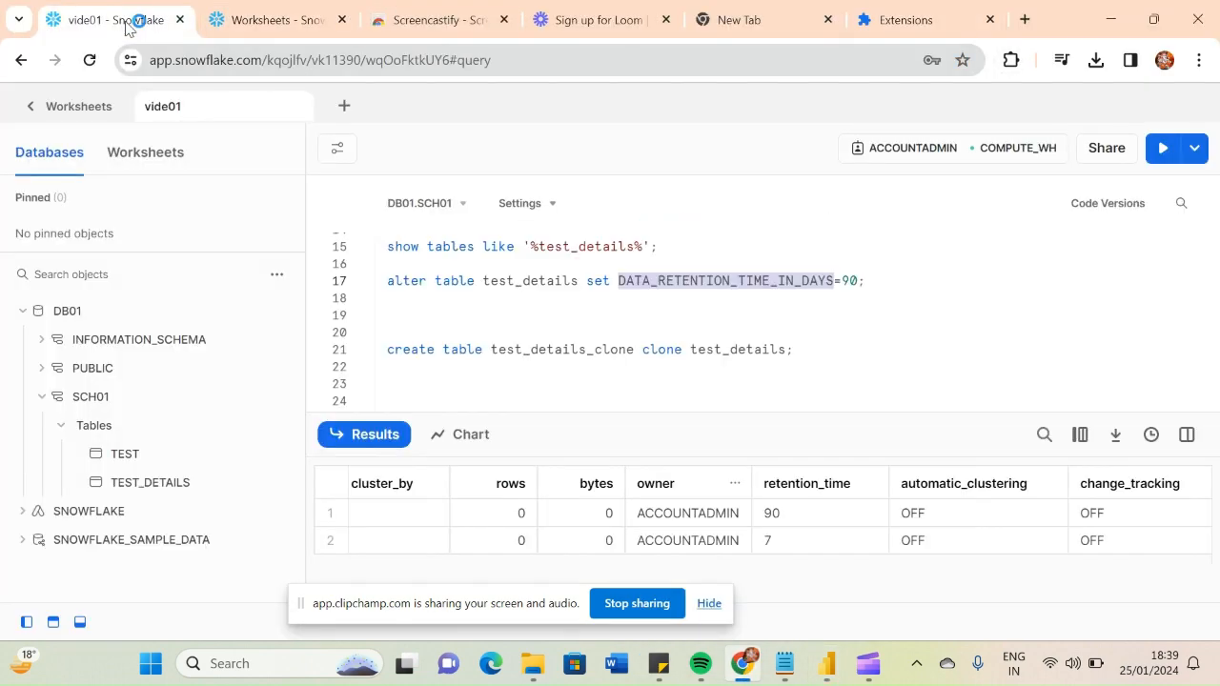
- Add the query "select * from test;" on the empty line 20 above the clone statement and run it
click(669, 306)
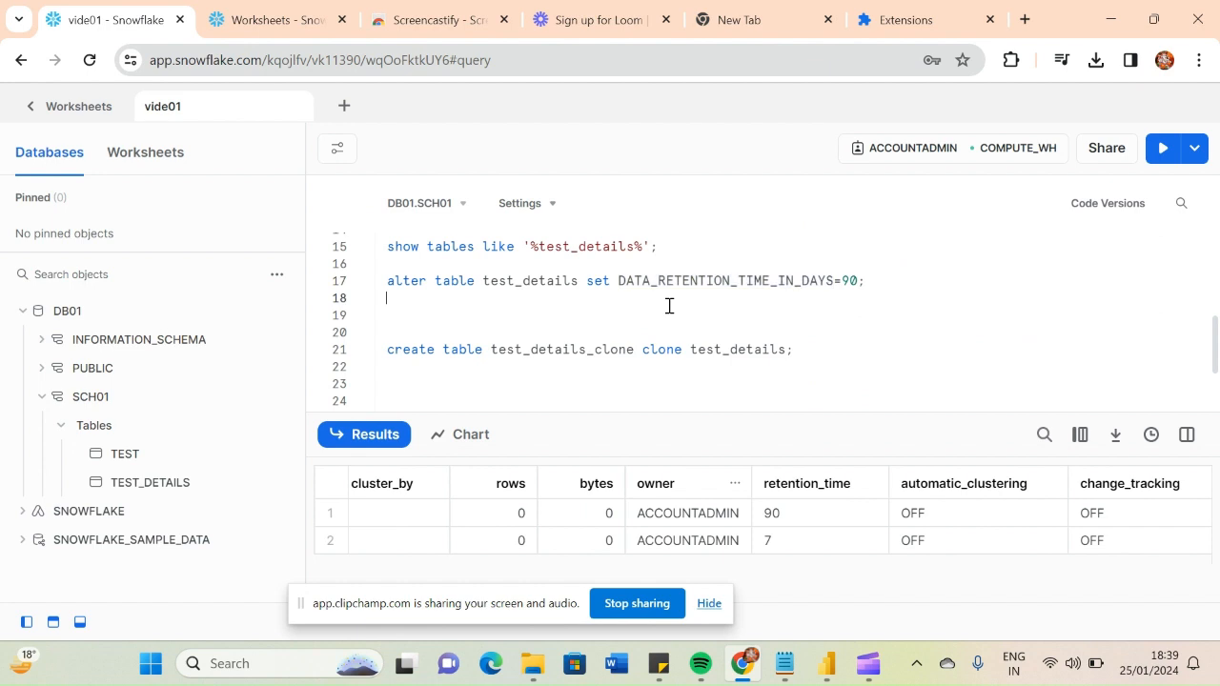
click(560, 329)
text(se)
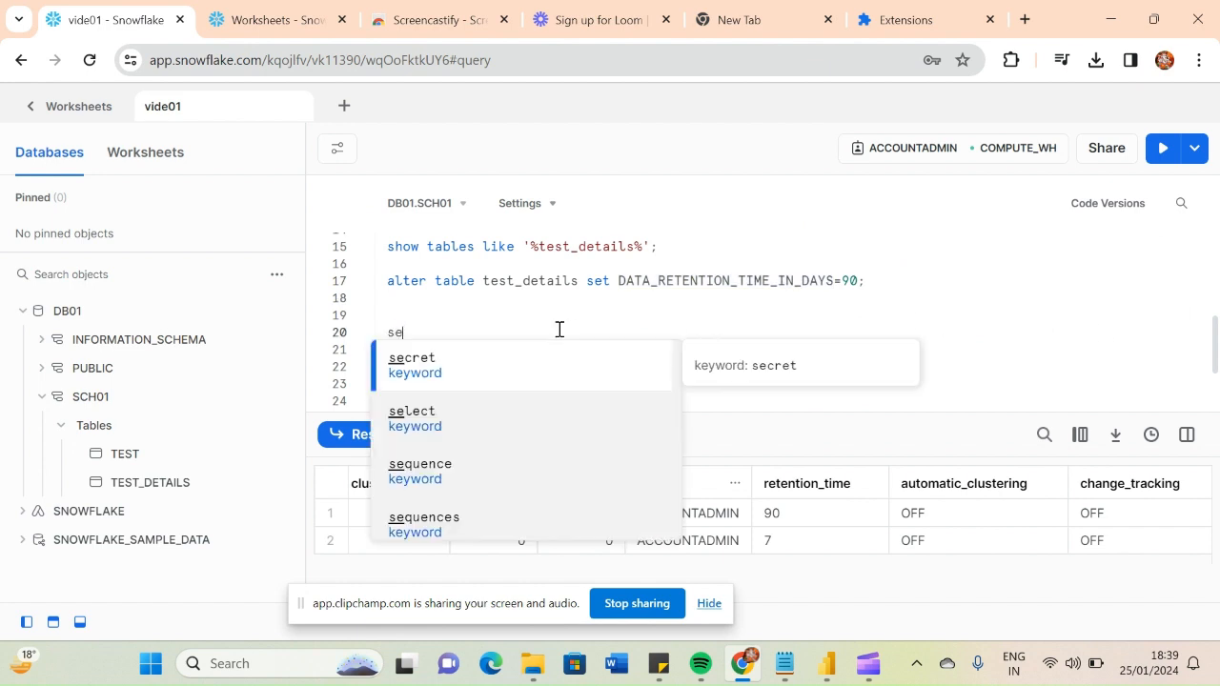
text(lect )
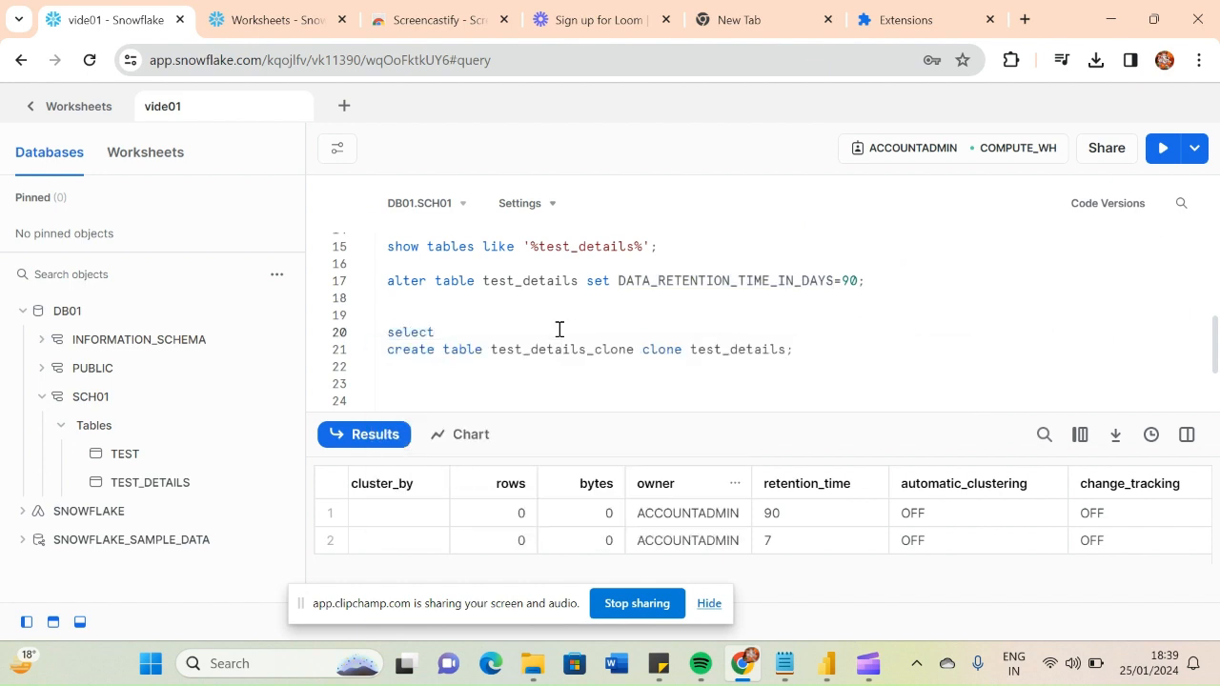
text(* from test)
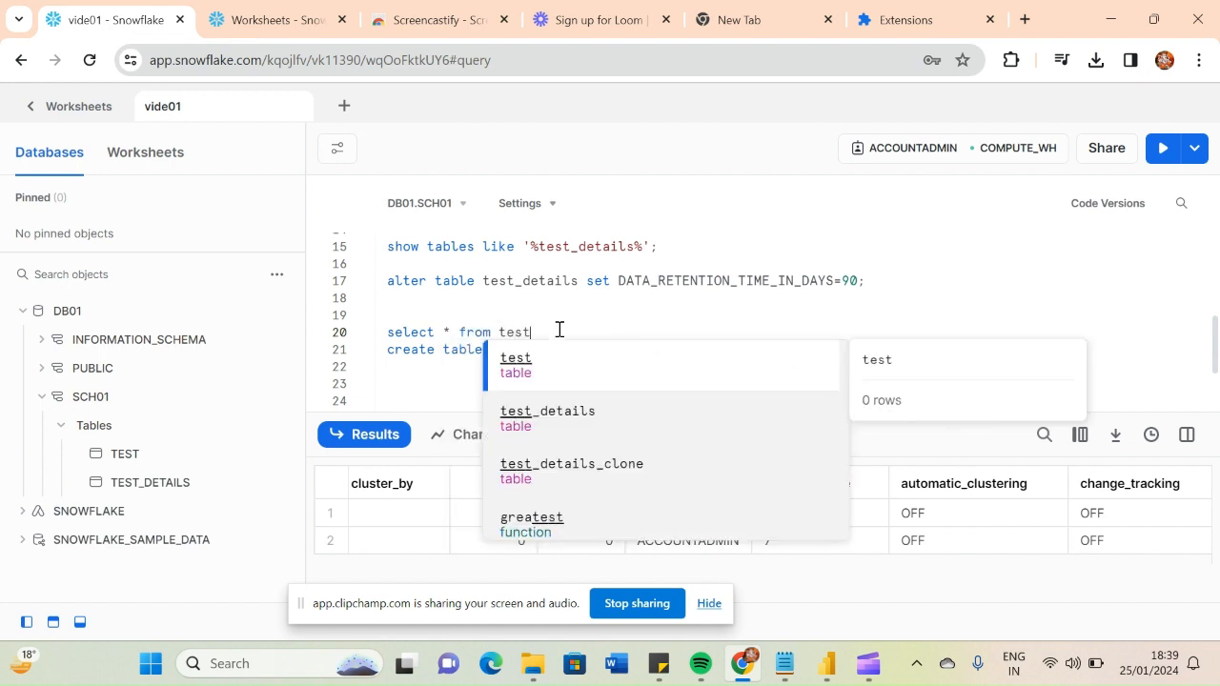
text(;)
key(Escape)
key(ctrl+Return)
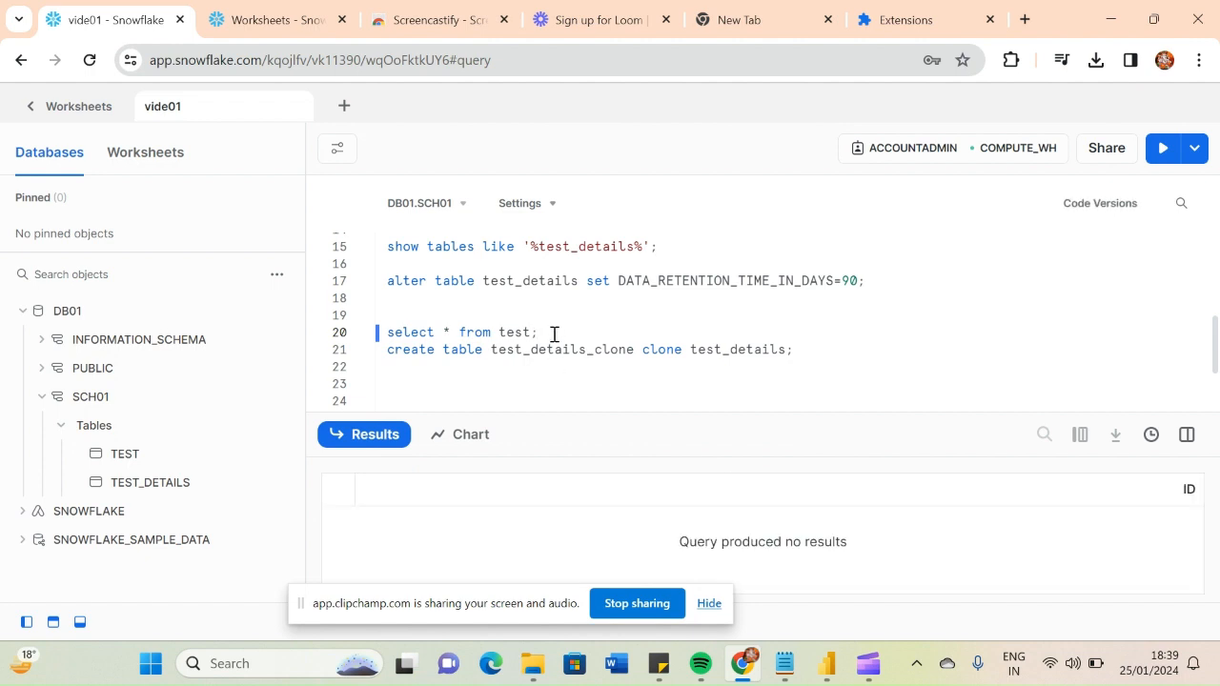
- Add the statement "insert into test(id)values(101);" two lines below the select query and run it
key(Return)
key(Return)
text(inse)
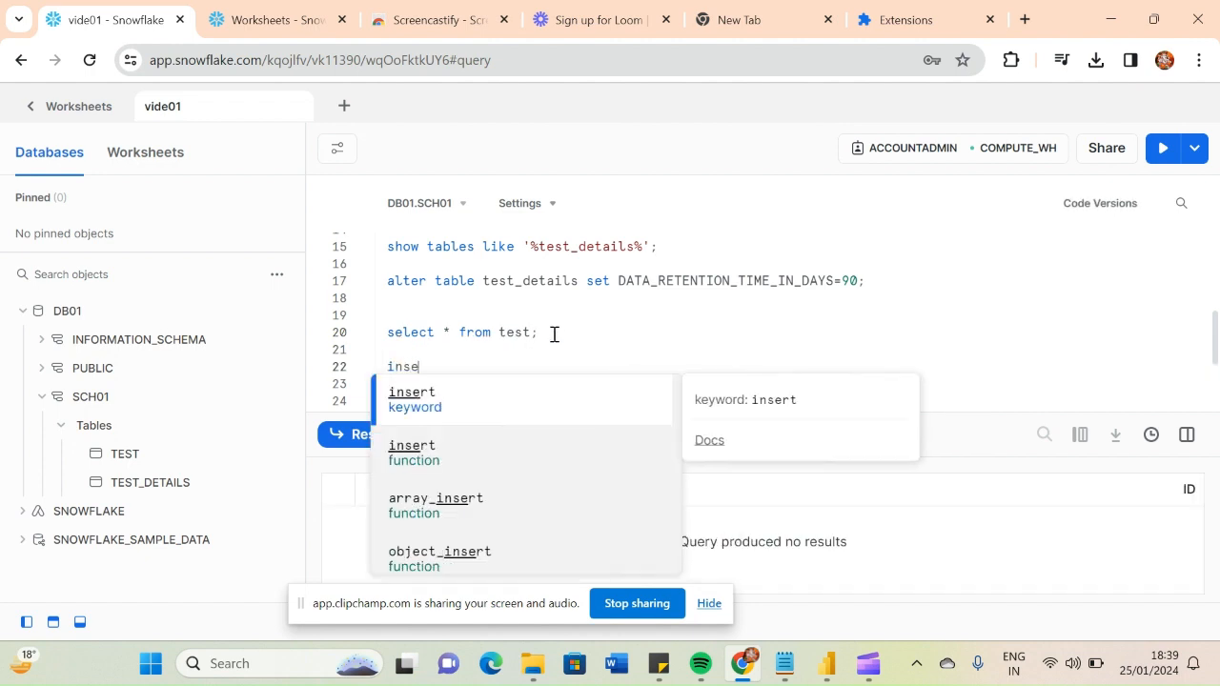
text(rt into )
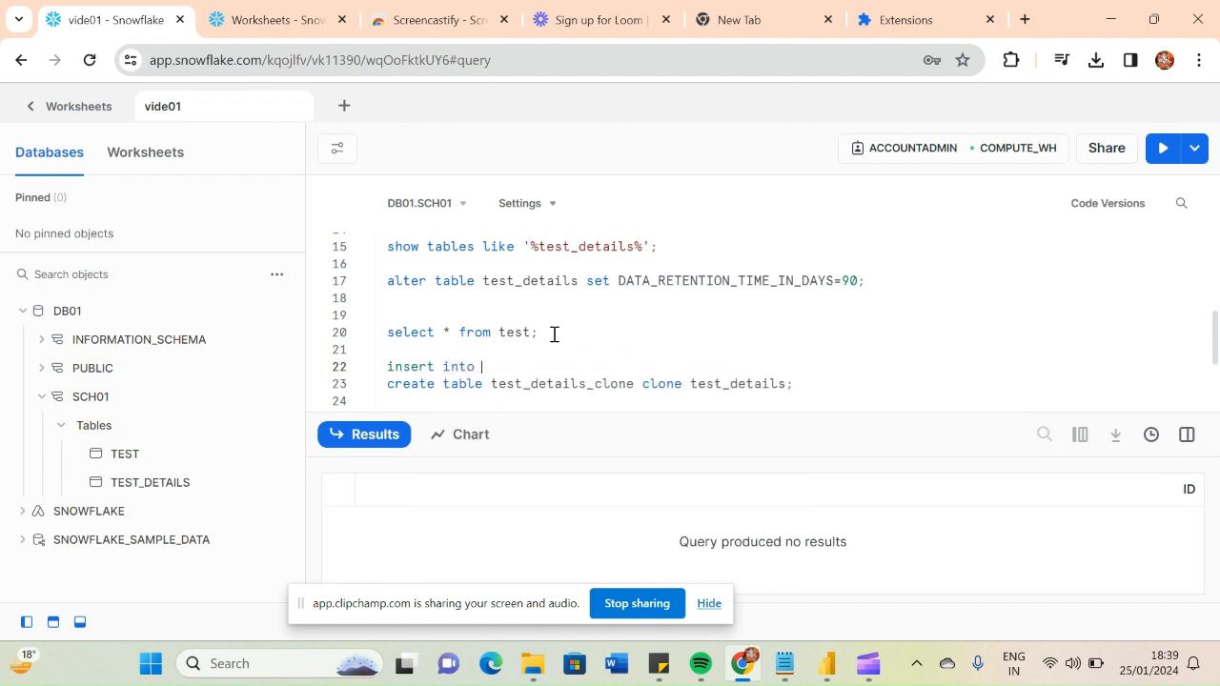
text(te)
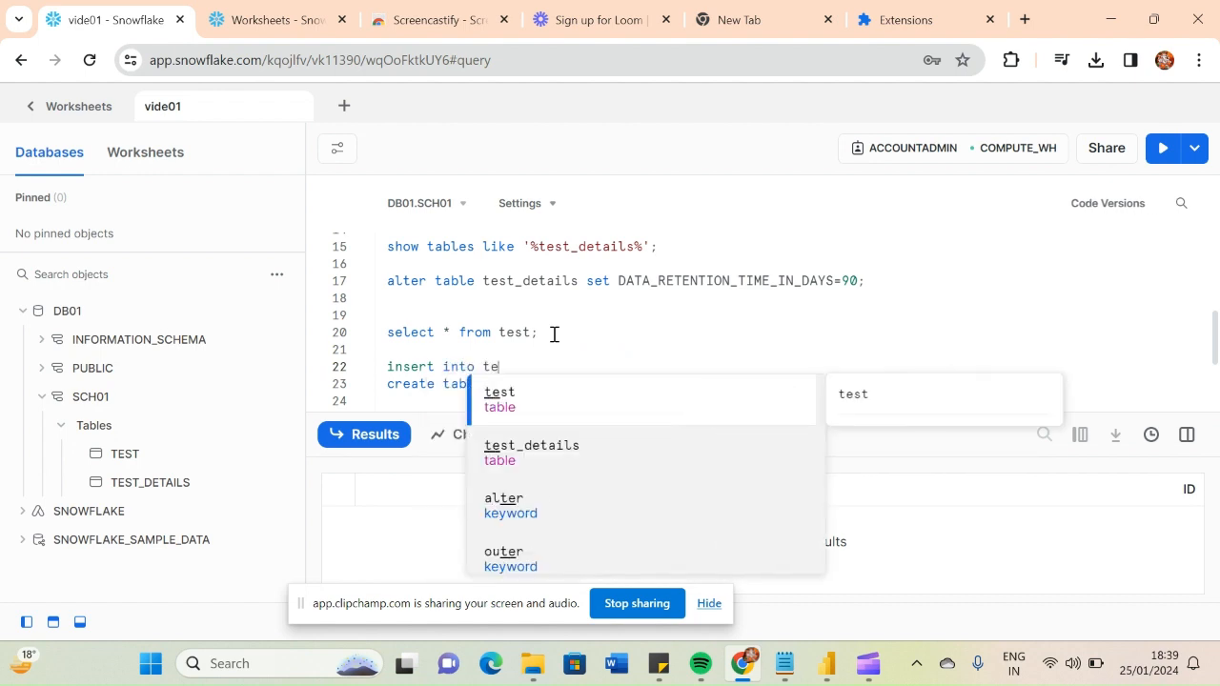
text(st(id)
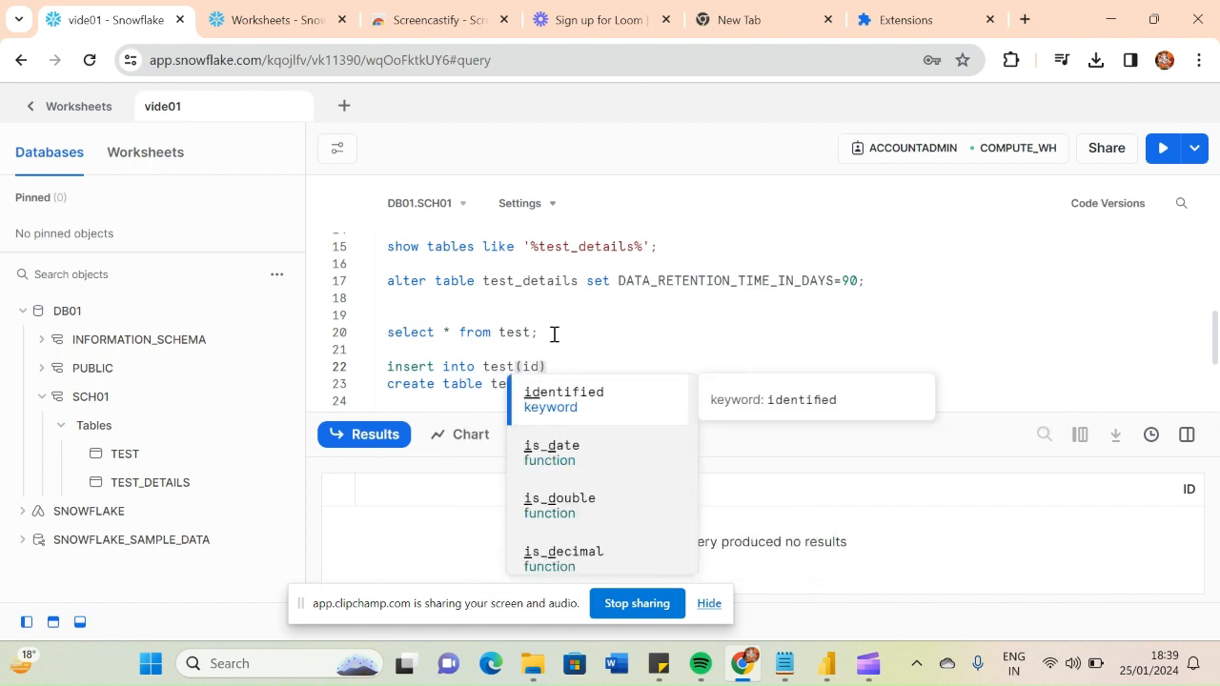
text()val)
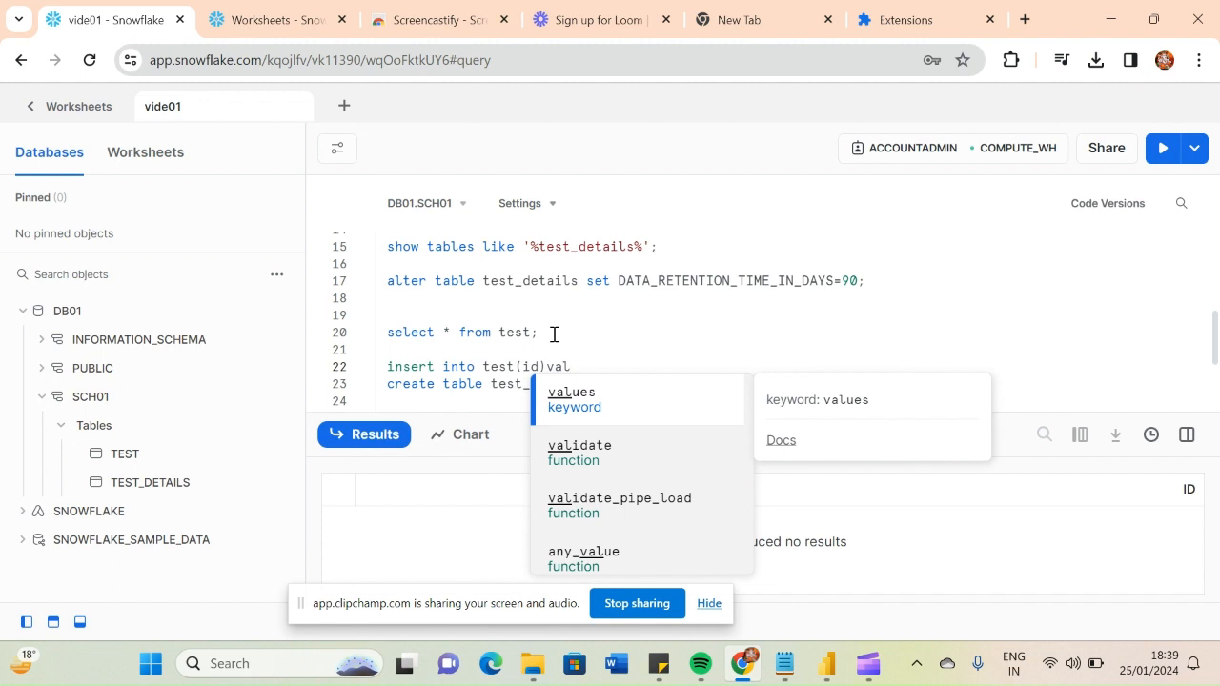
key(Return)
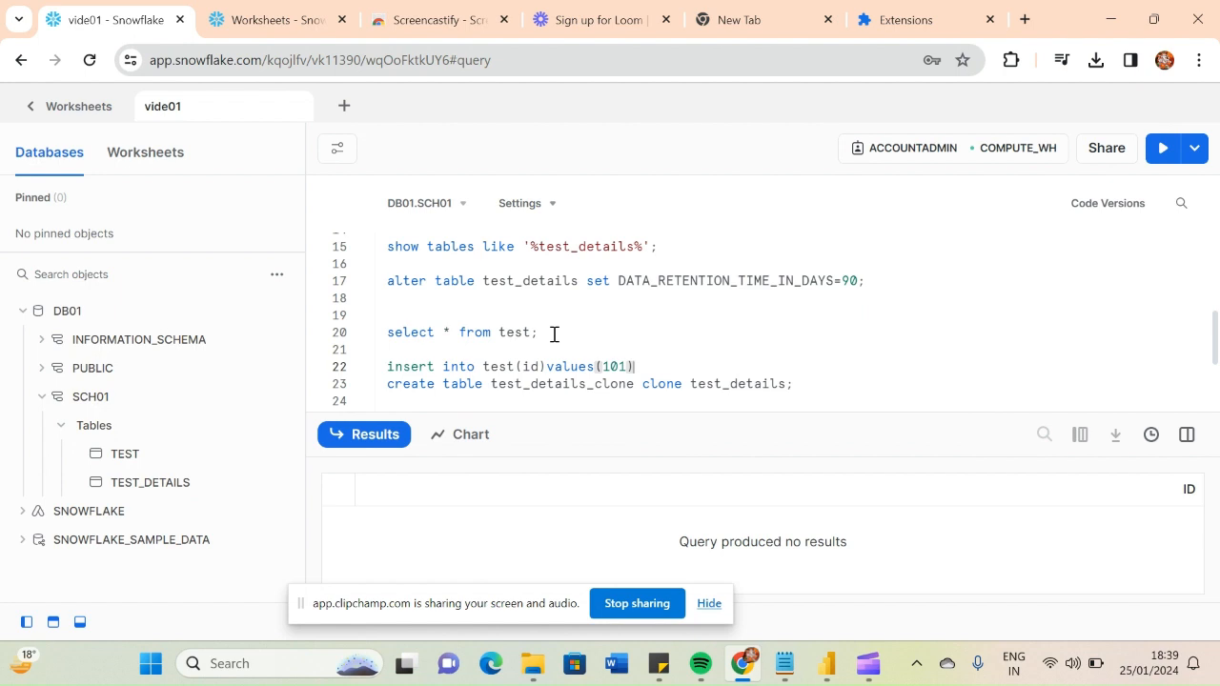
key(ctrl+Return)
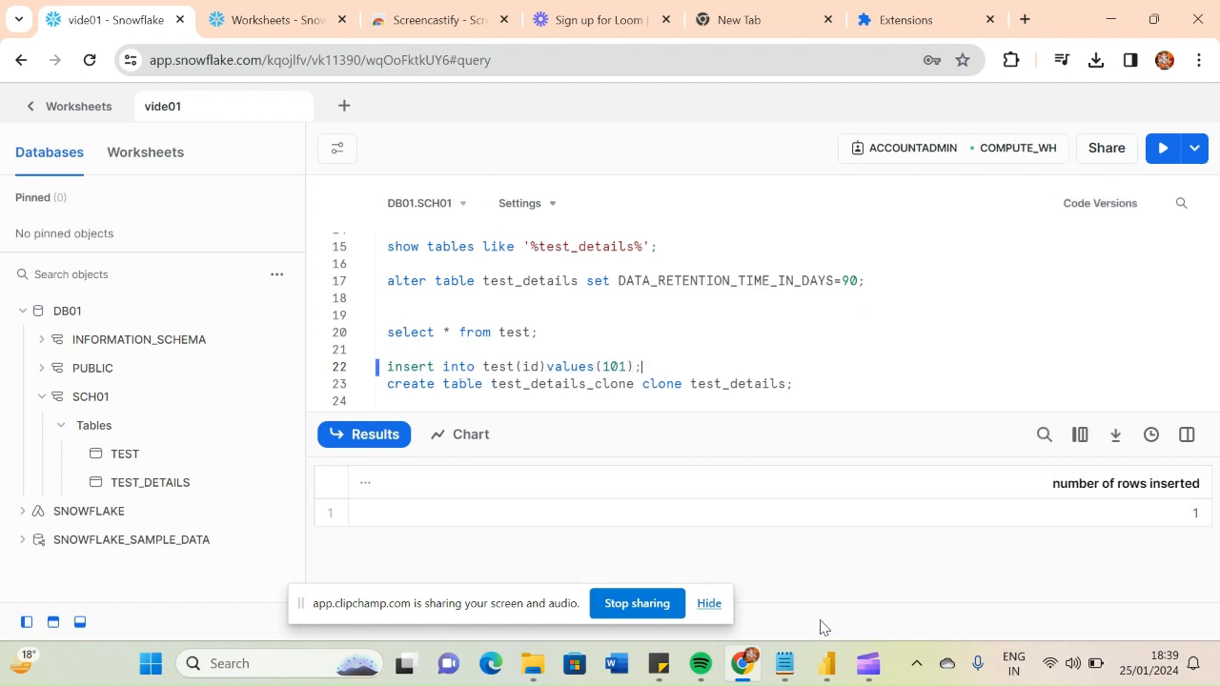
- Switch back to the Power BI Desktop window with the TEST table and show its report view
mouse_move(830, 671)
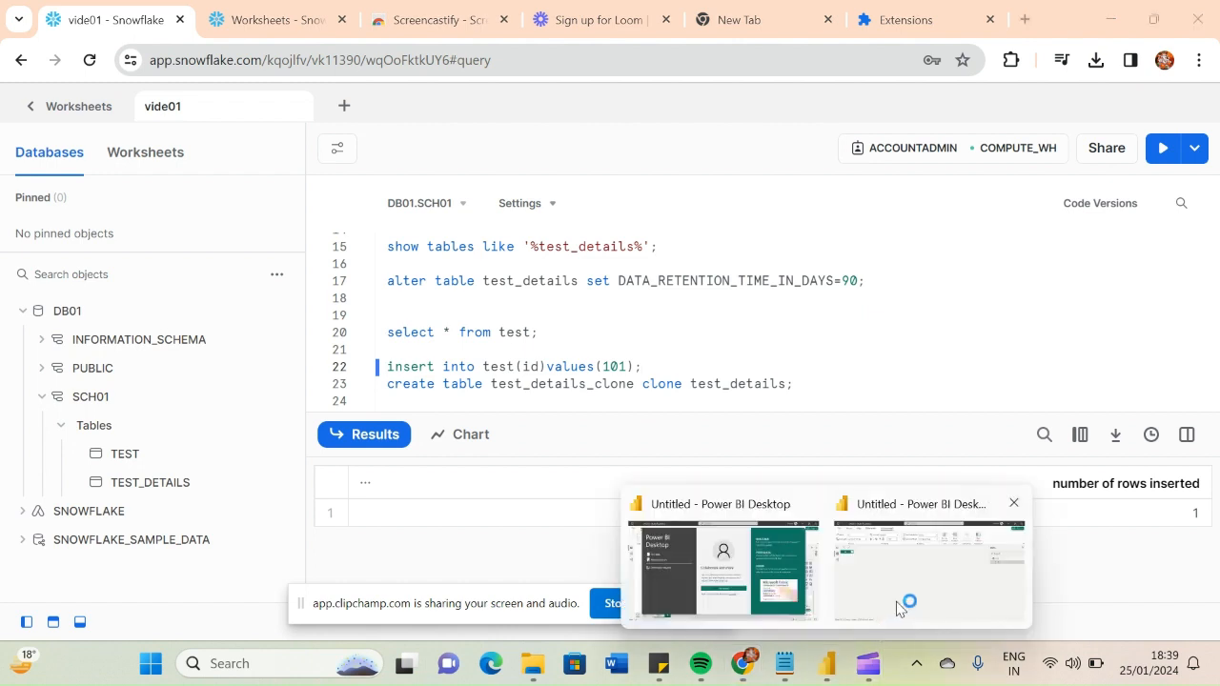
click(896, 602)
click(94, 174)
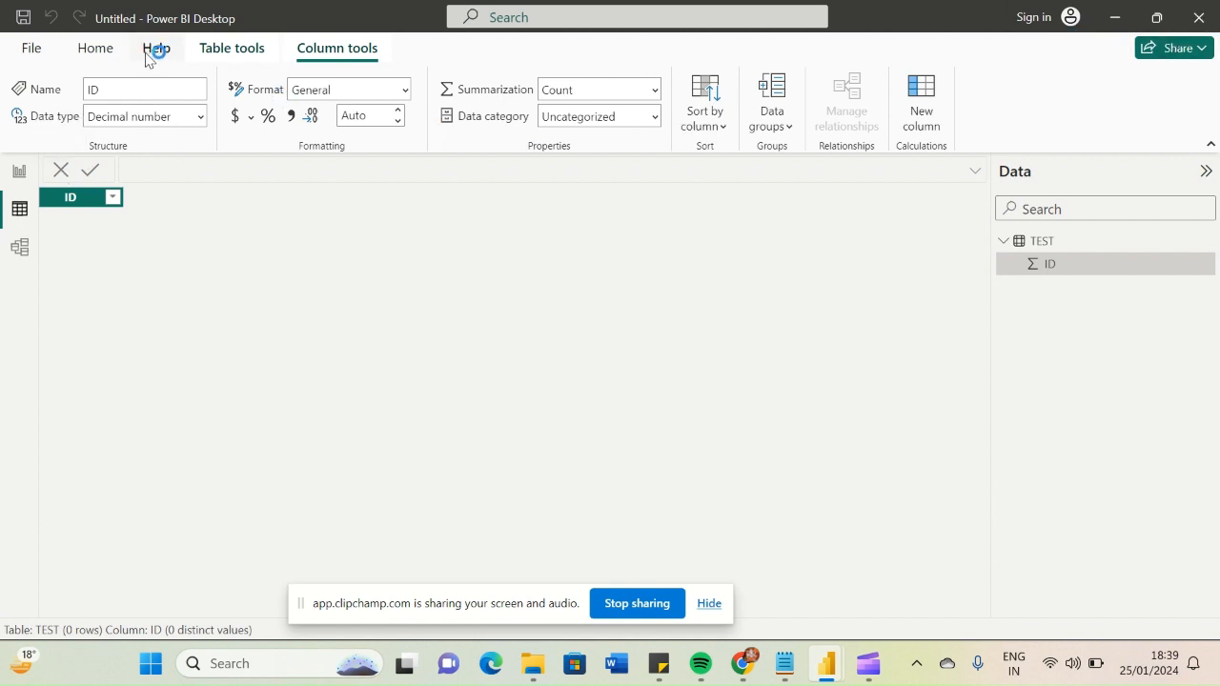
click(20, 174)
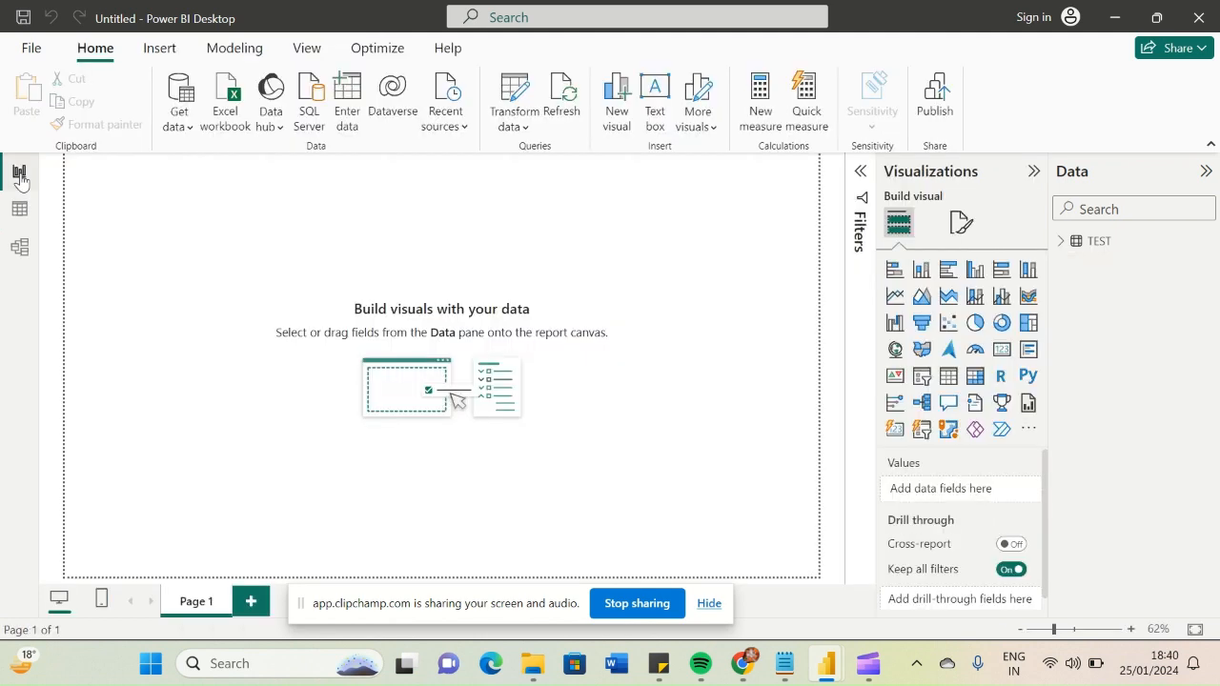
- Search the full list of data sources for "sno" and start a new connection to Snowflake
click(190, 127)
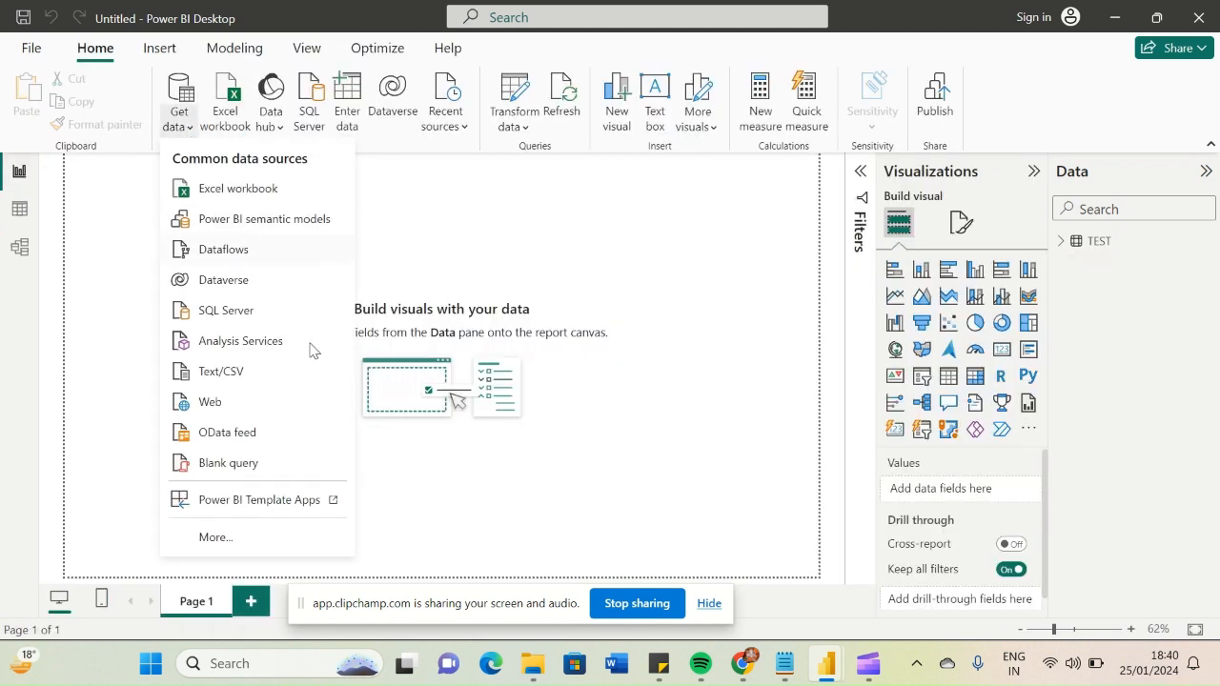
click(440, 256)
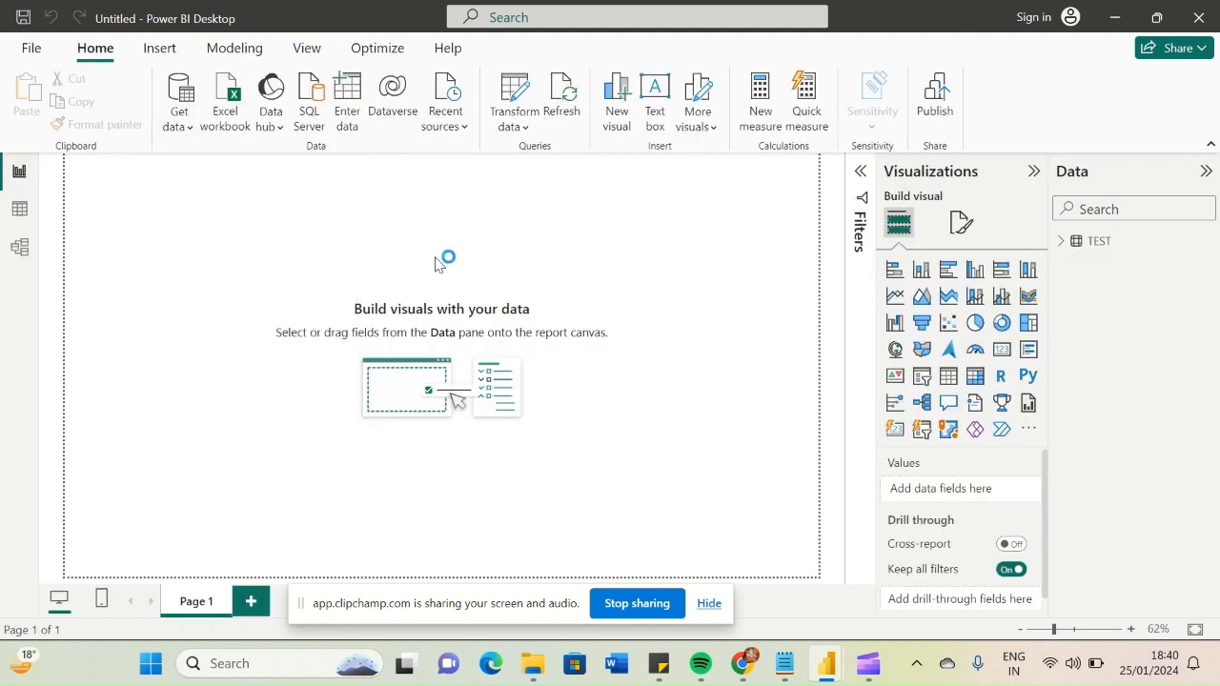
click(189, 135)
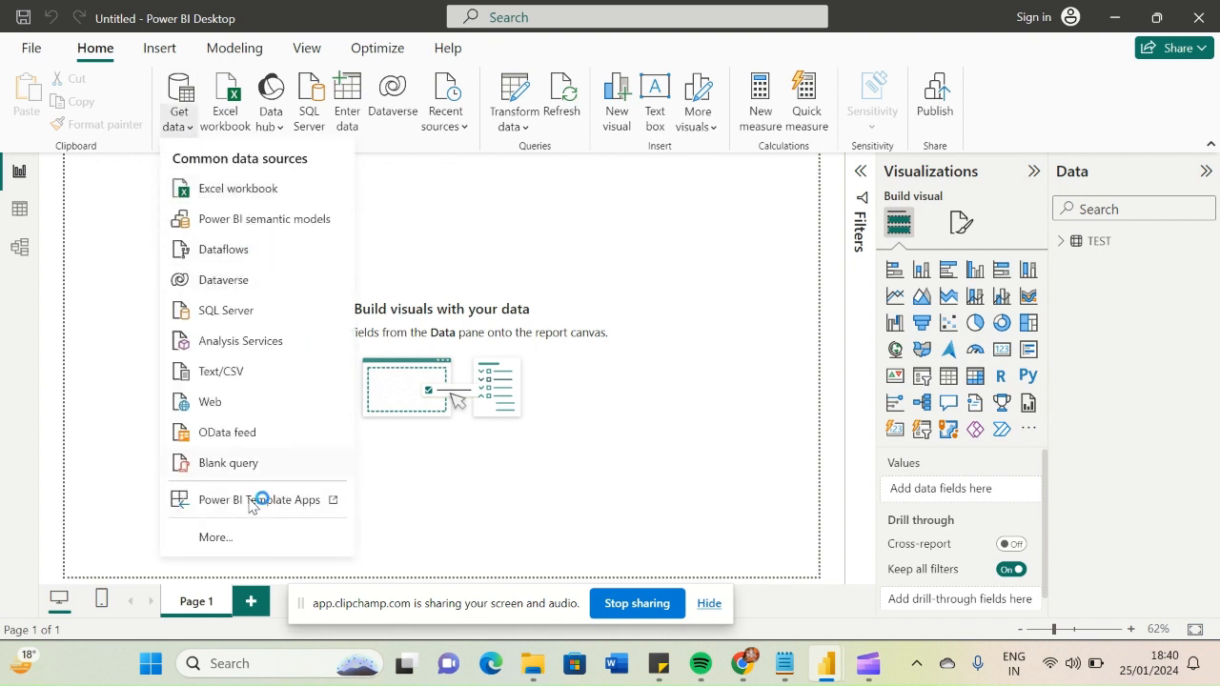
click(226, 538)
click(215, 538)
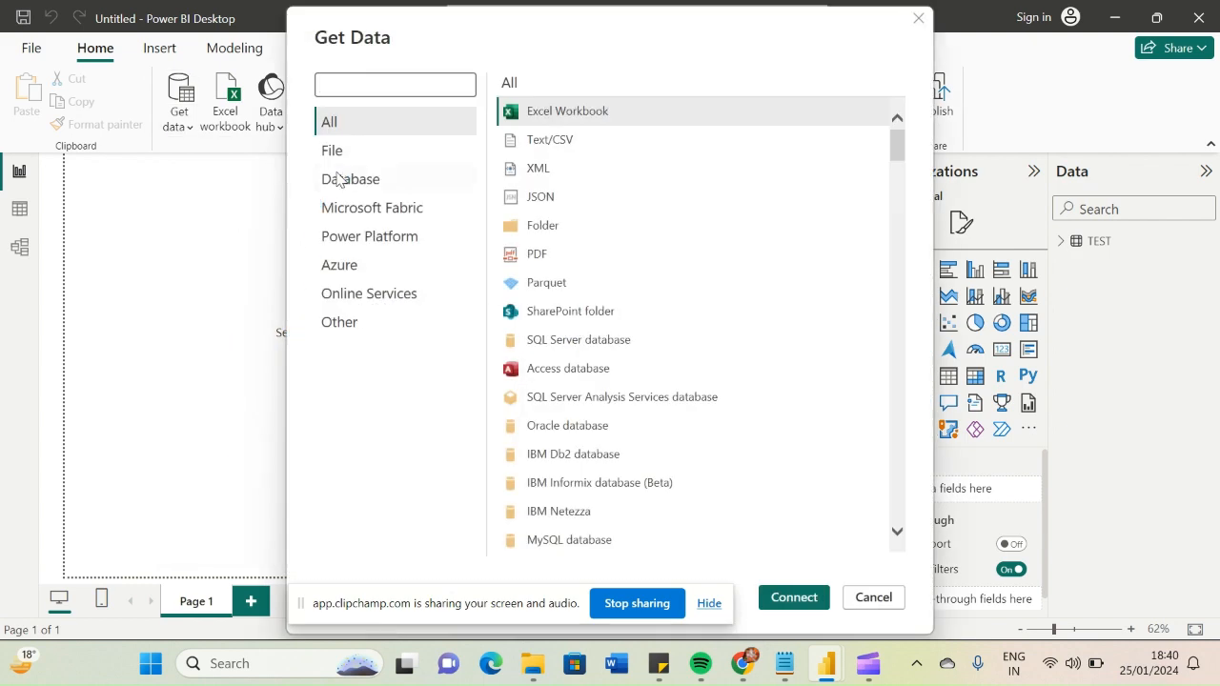
click(345, 75)
text(sno)
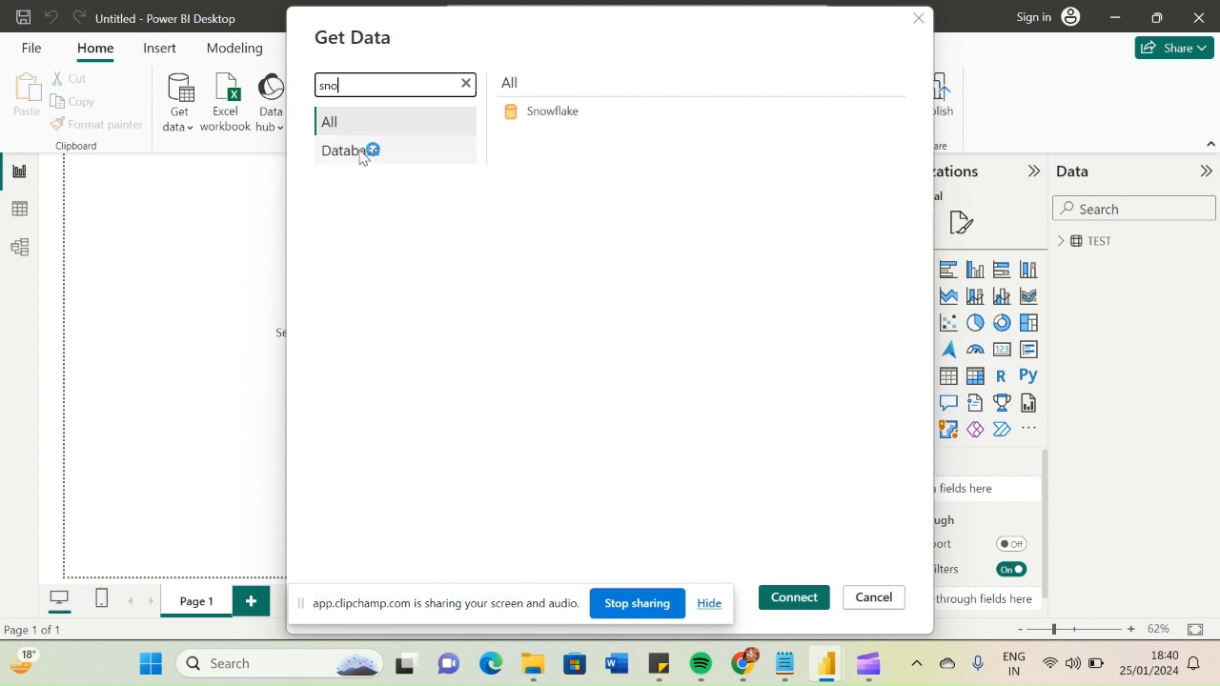
click(553, 115)
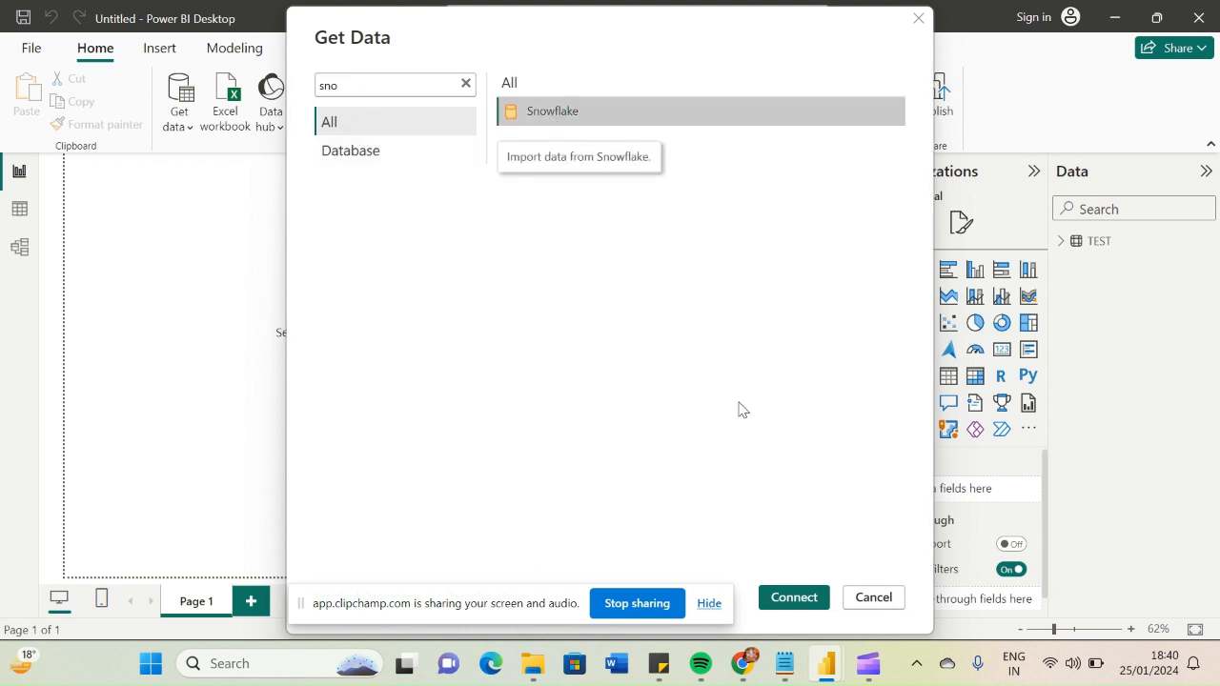
click(795, 597)
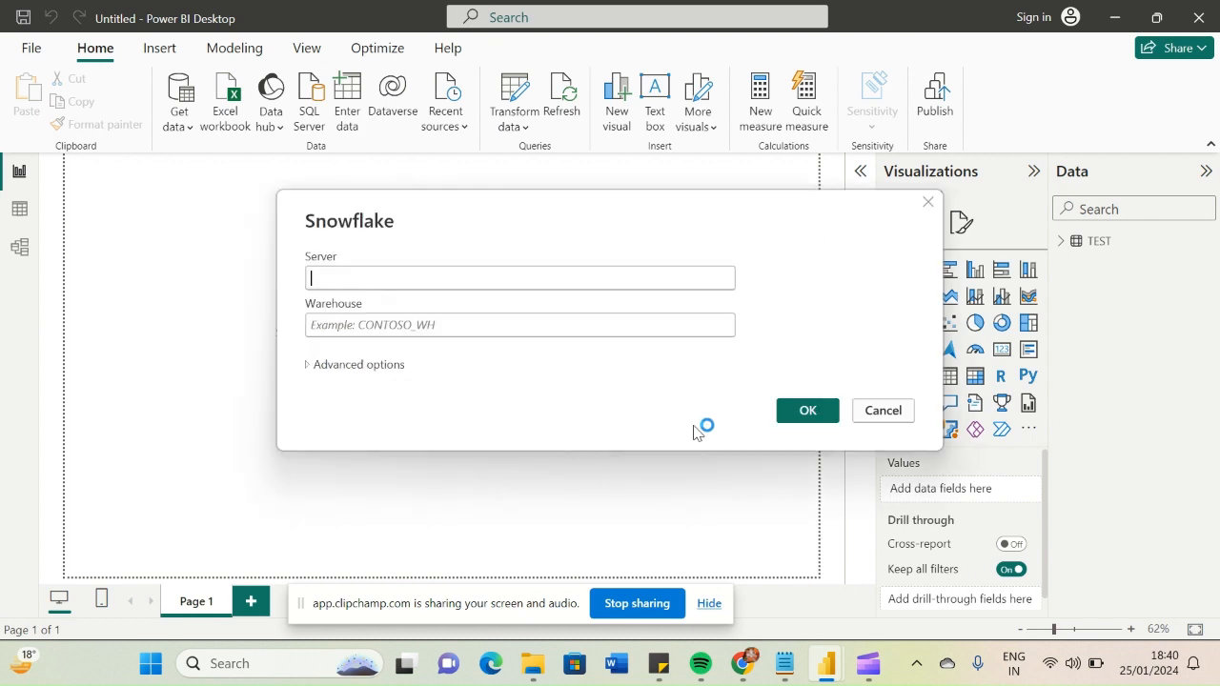
- Set the connection's server to the snowflakecomputing.com host name copied from the login URL in the Snowflake_12_Jan Notepad note
text(neerajsnowflake01)
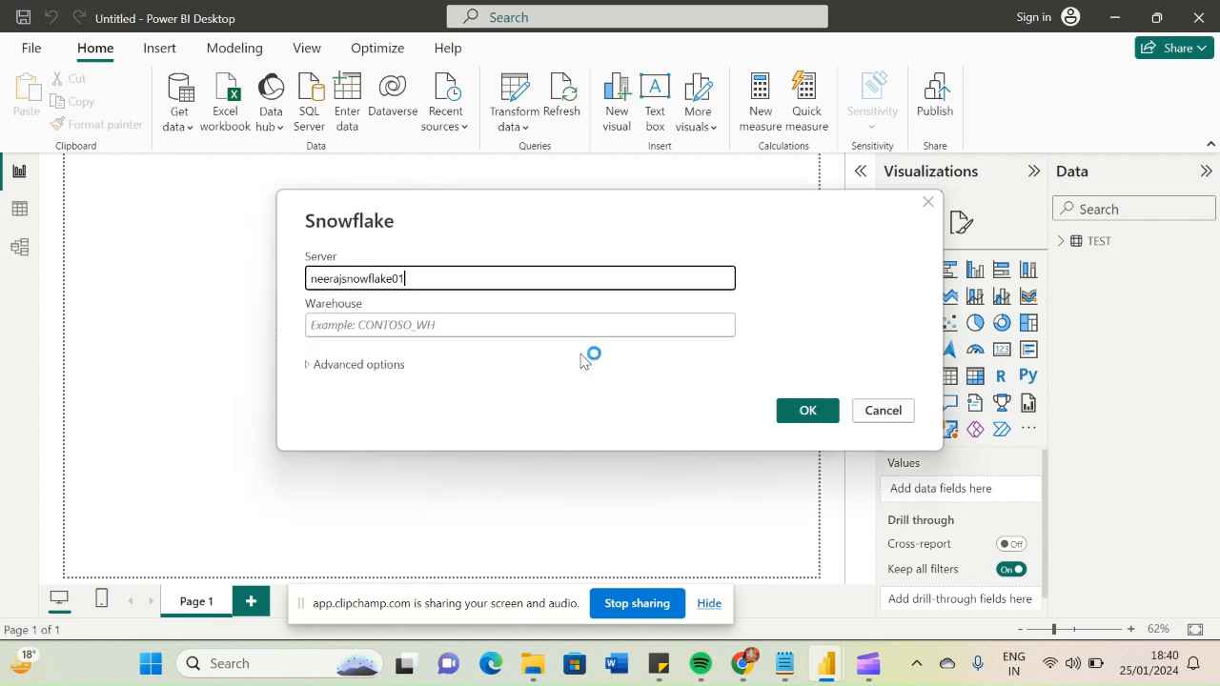
click(784, 663)
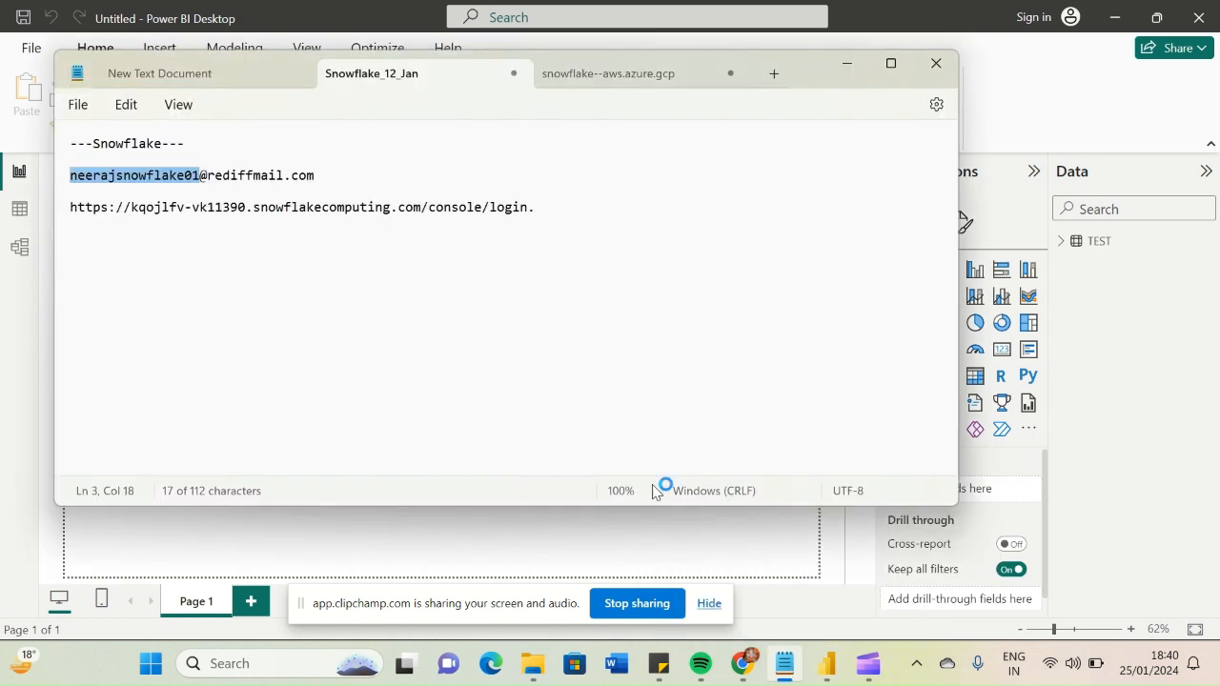
click(133, 208)
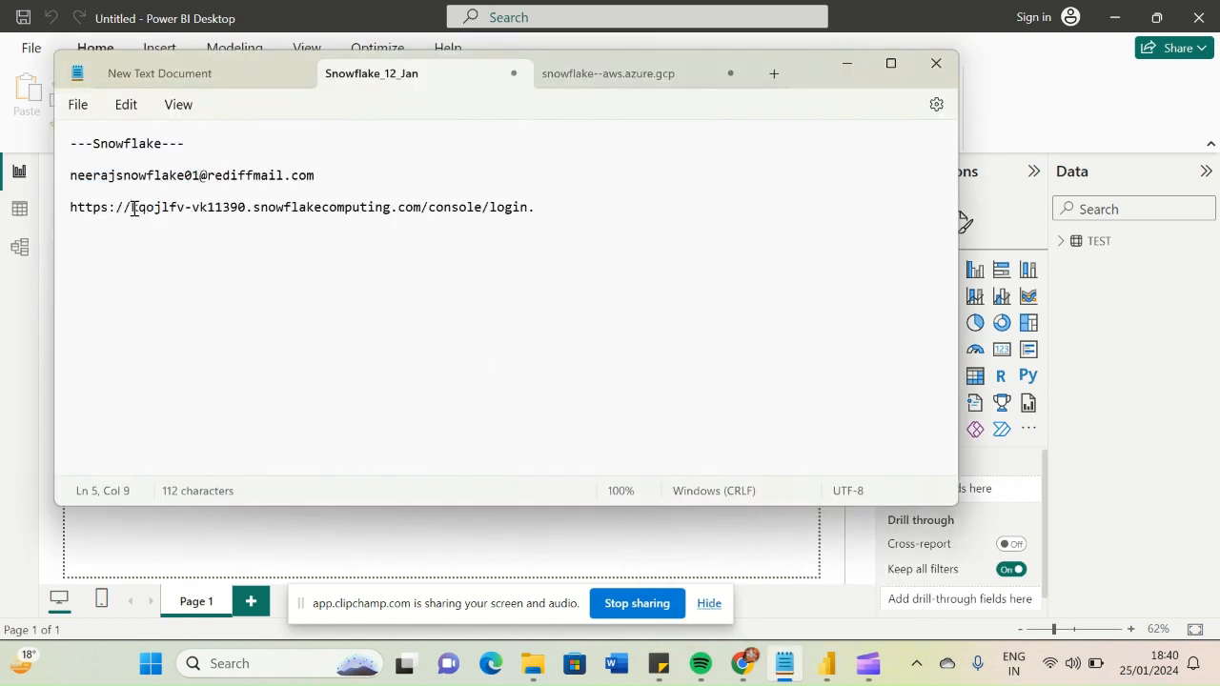
drag(133, 209, 426, 216)
key(ctrl+c)
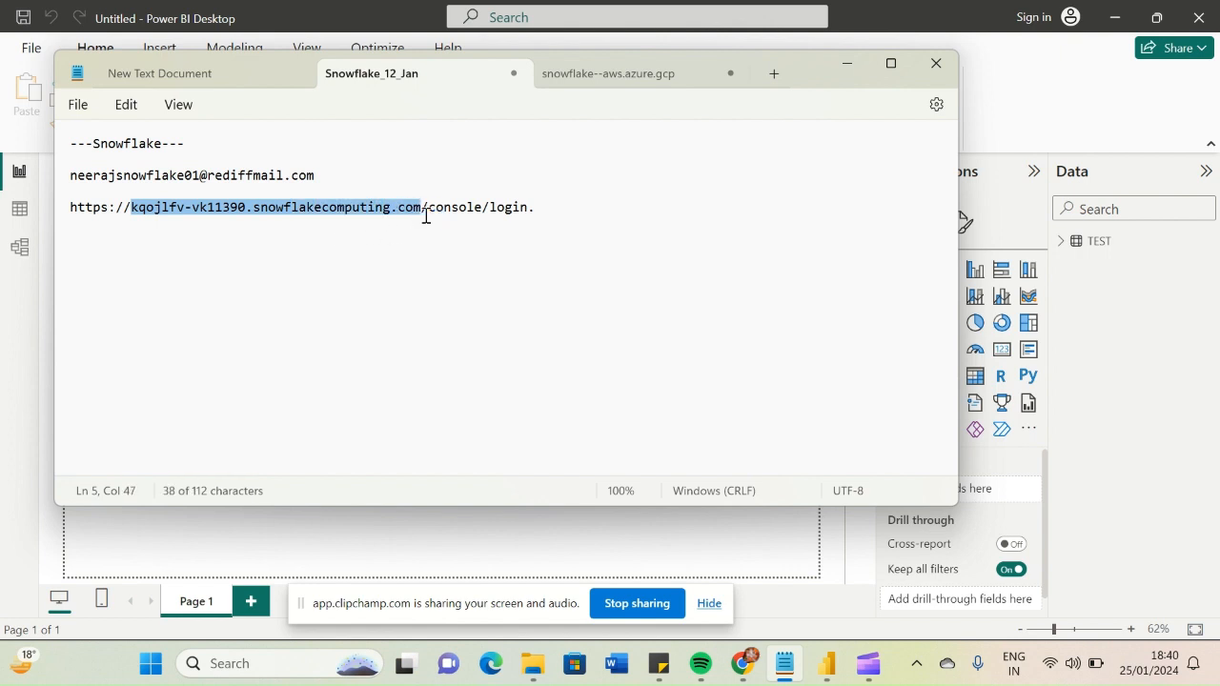
click(375, 524)
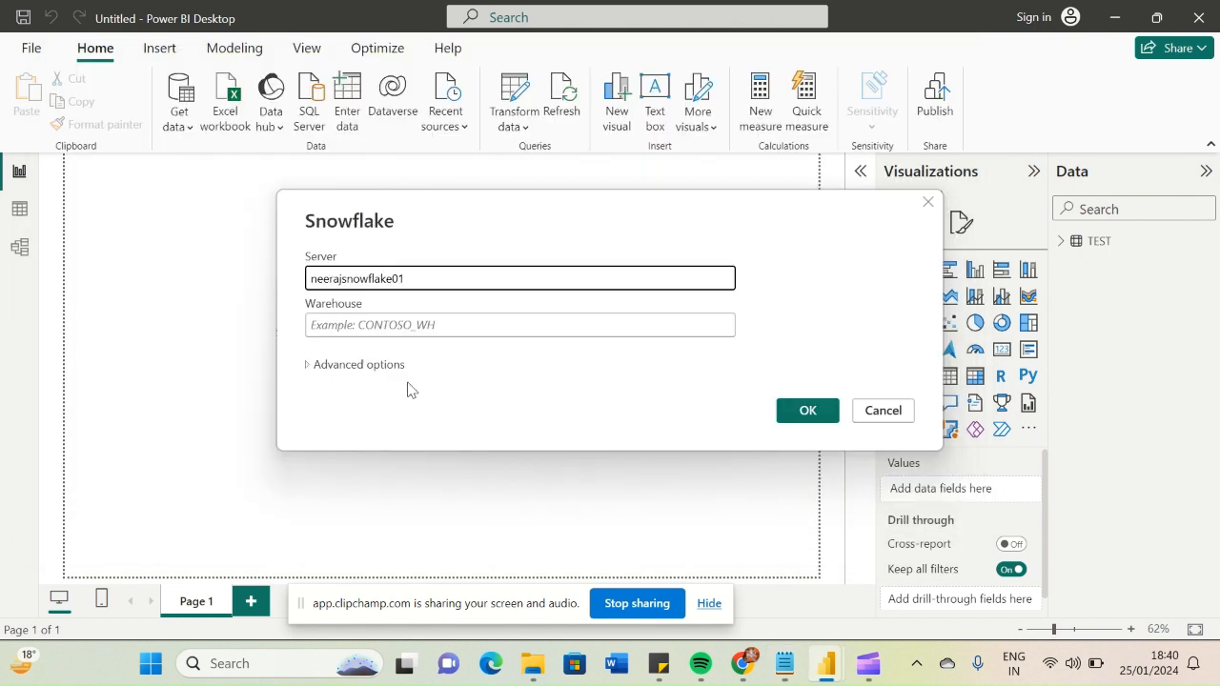
drag(421, 278, 286, 280)
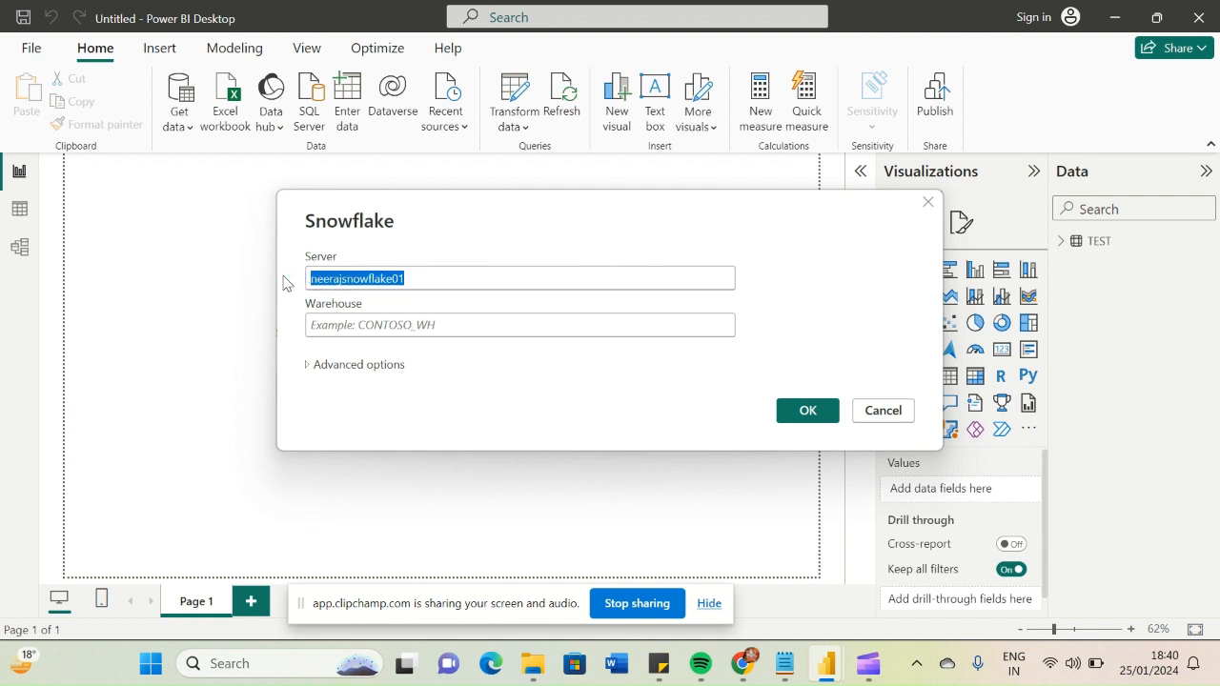
key(ctrl+v)
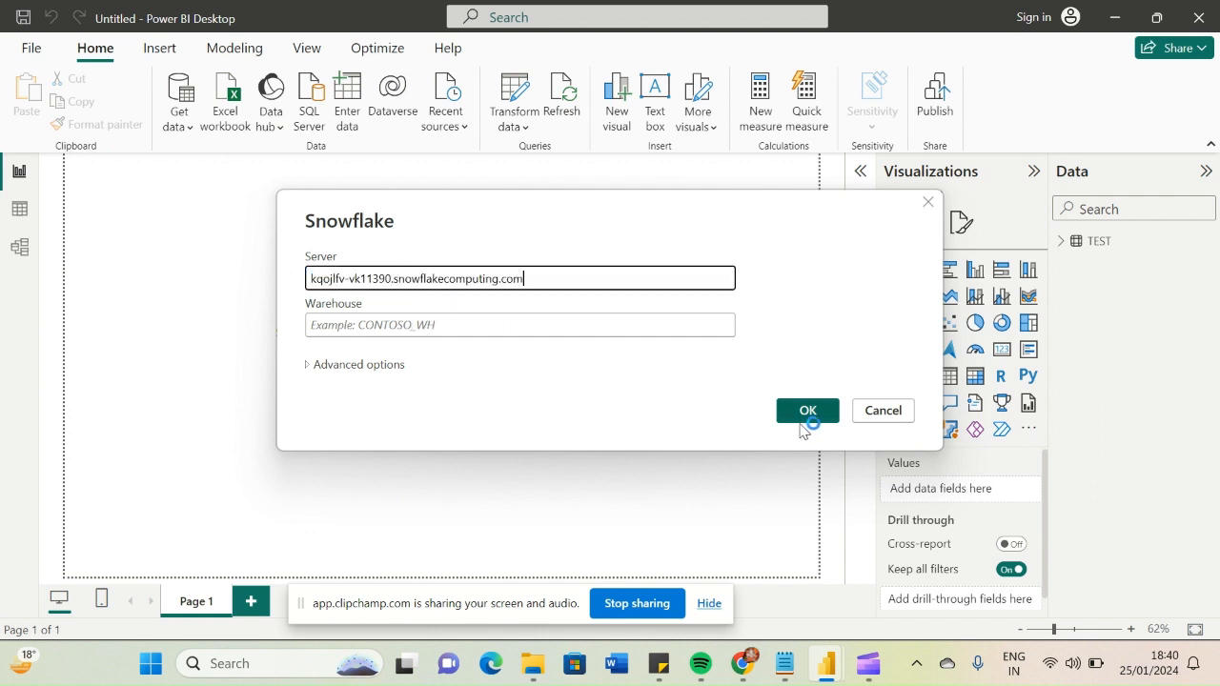
- Enter compute_wh as the warehouse and connect to list the Snowflake databases
click(569, 326)
text(compute_wh)
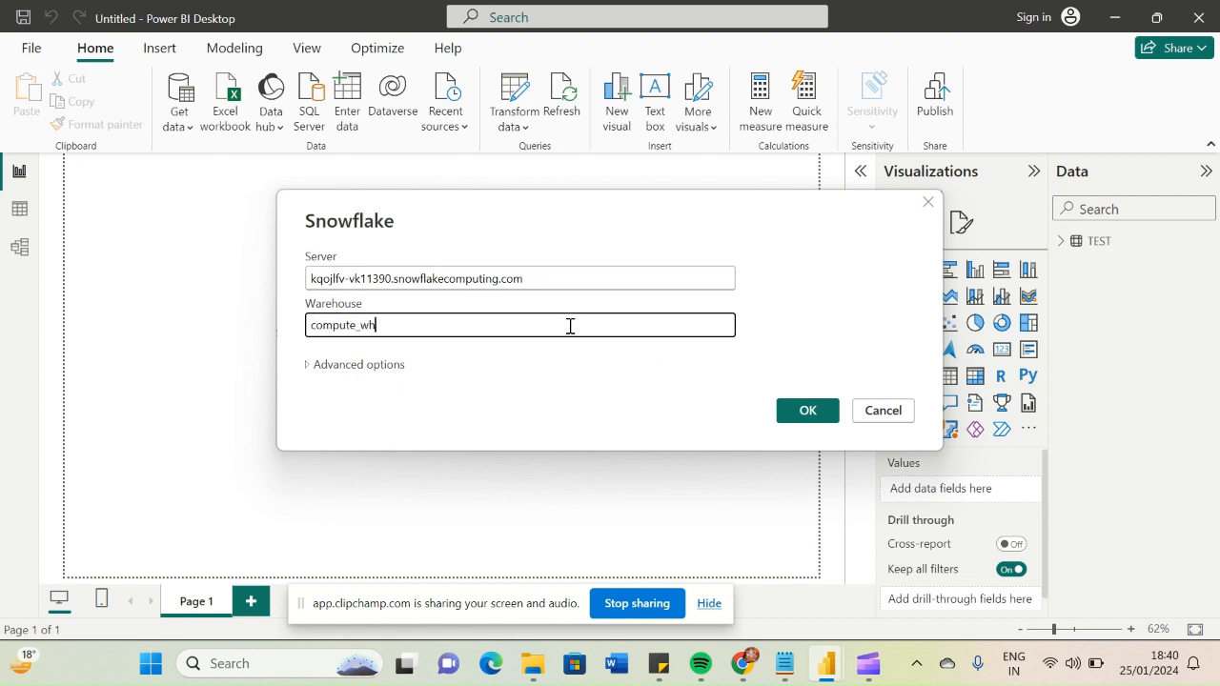
click(806, 412)
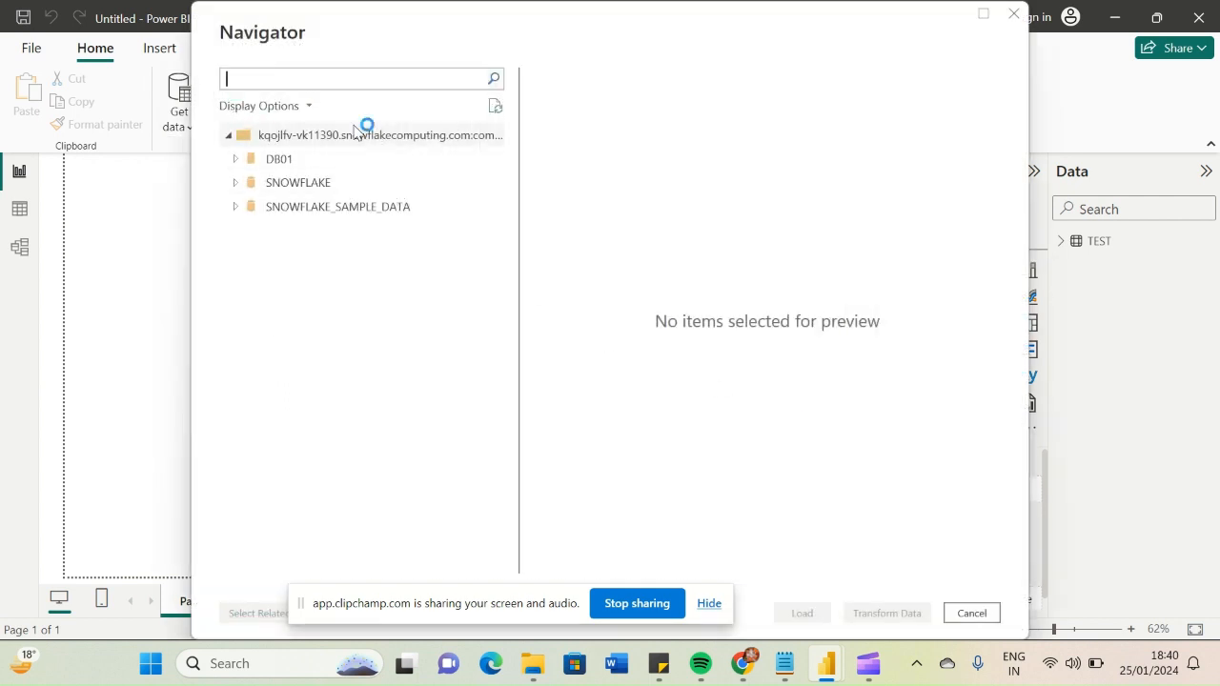
- Browse the DB01 database to the SCH01 schema and select its TEST table for loading
click(236, 182)
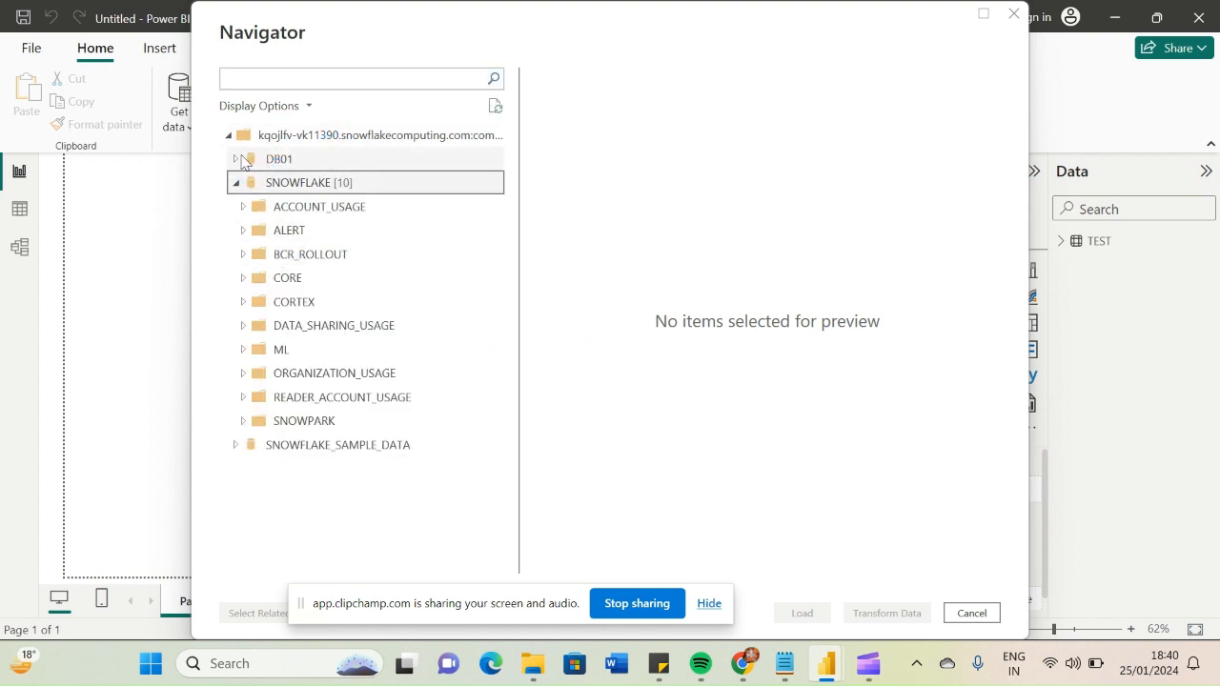
click(237, 183)
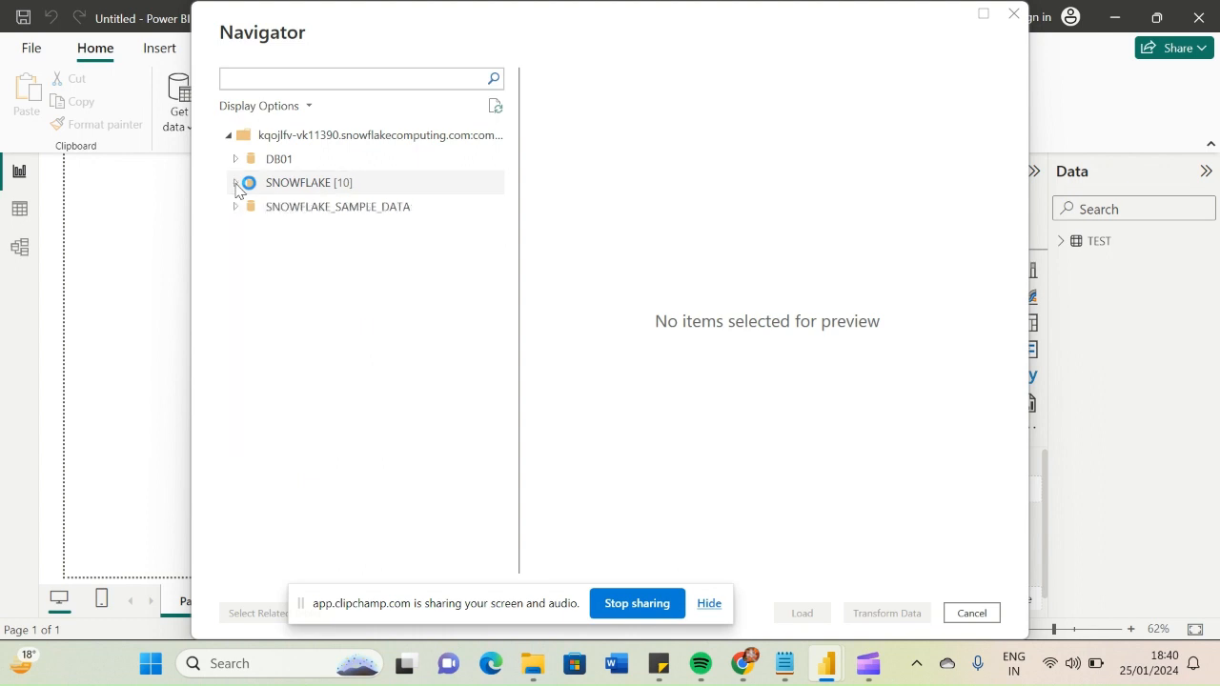
click(235, 158)
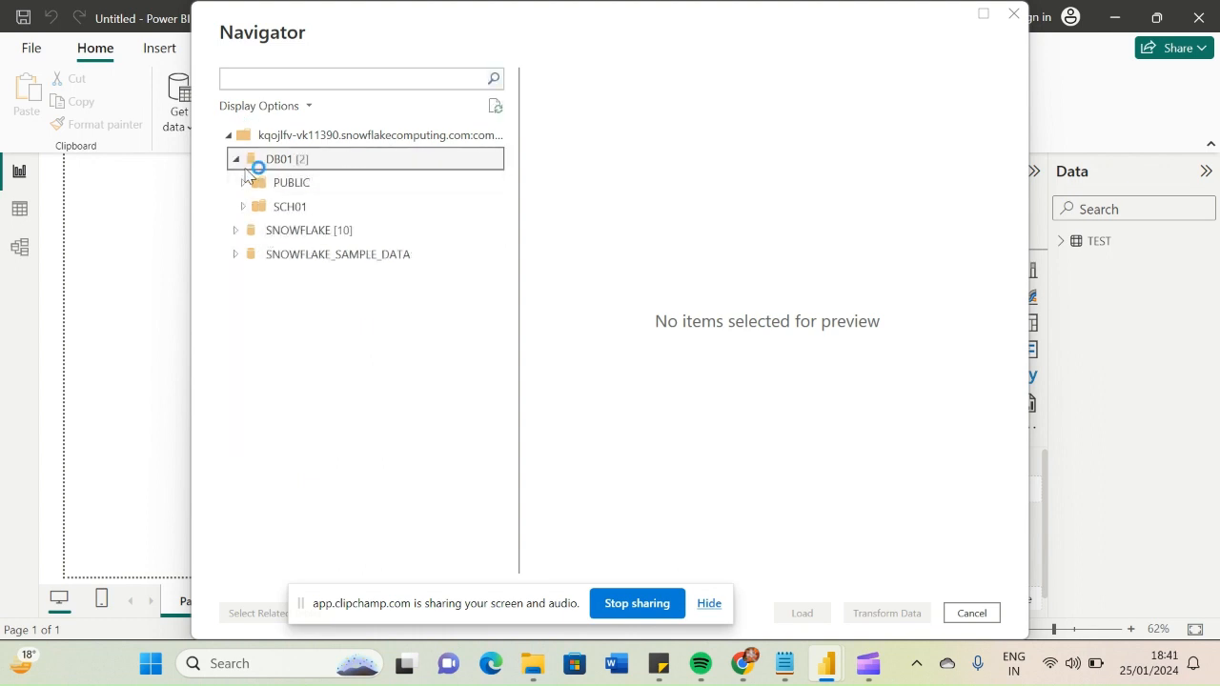
click(245, 206)
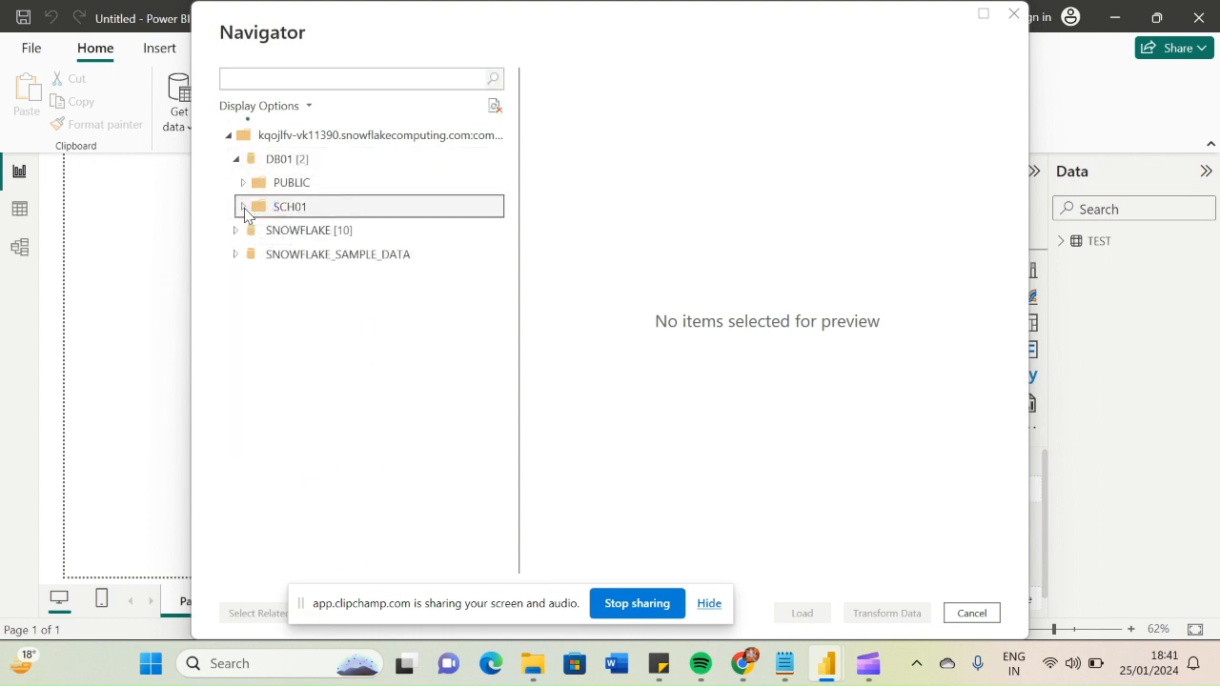
click(283, 231)
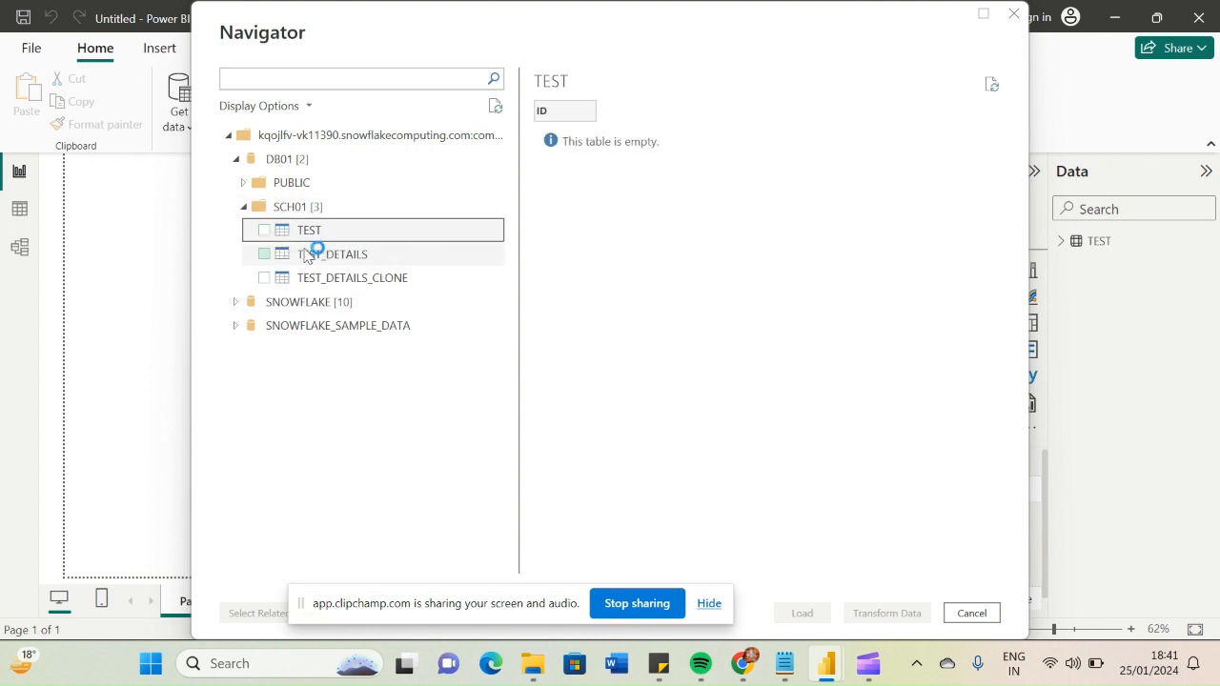
click(265, 230)
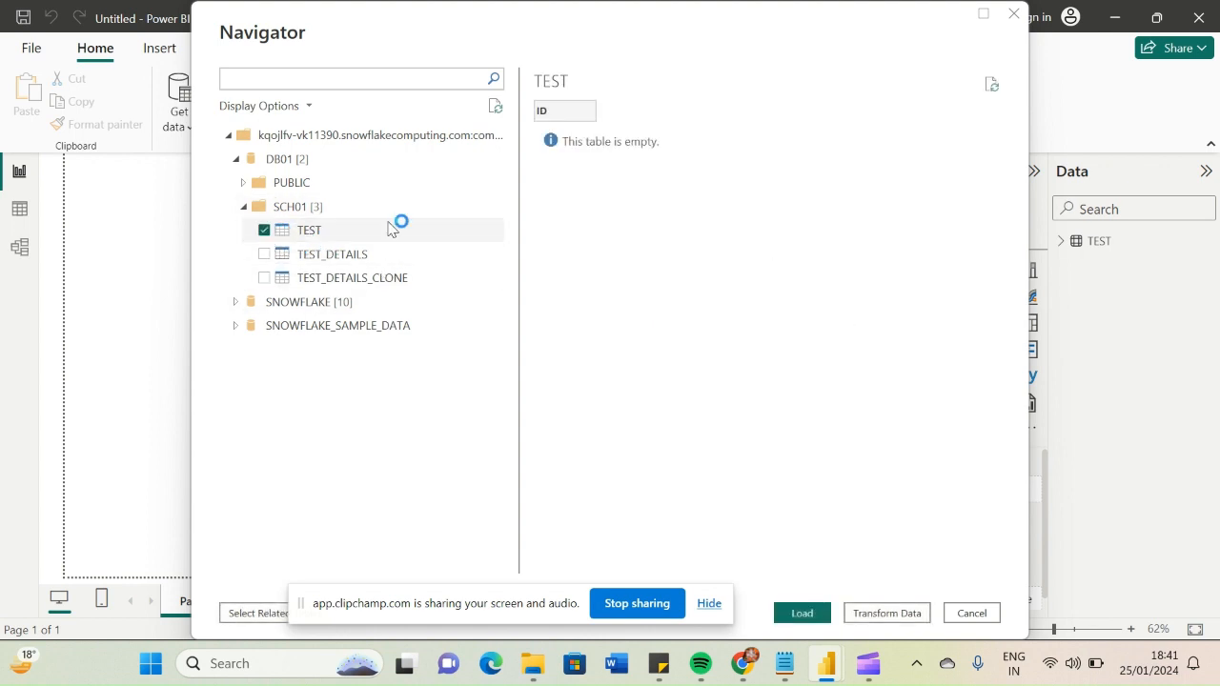
- Refresh the preview of the TEST table and load it in Import mode
click(992, 86)
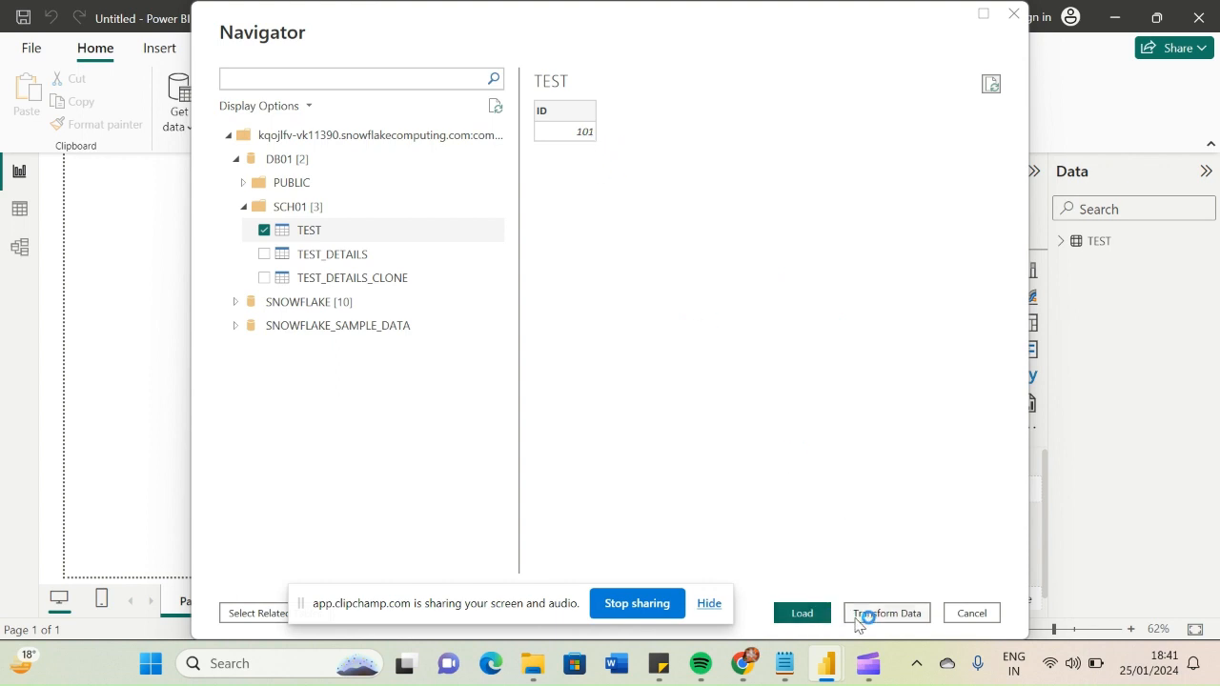
click(809, 616)
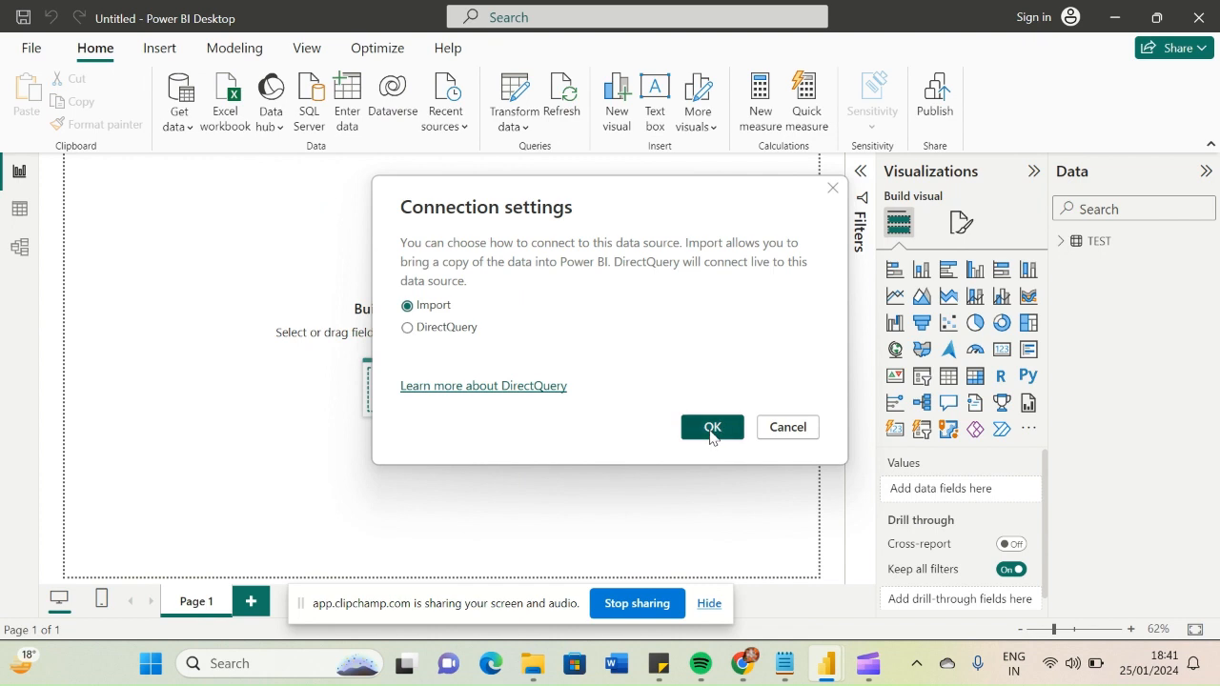
click(712, 427)
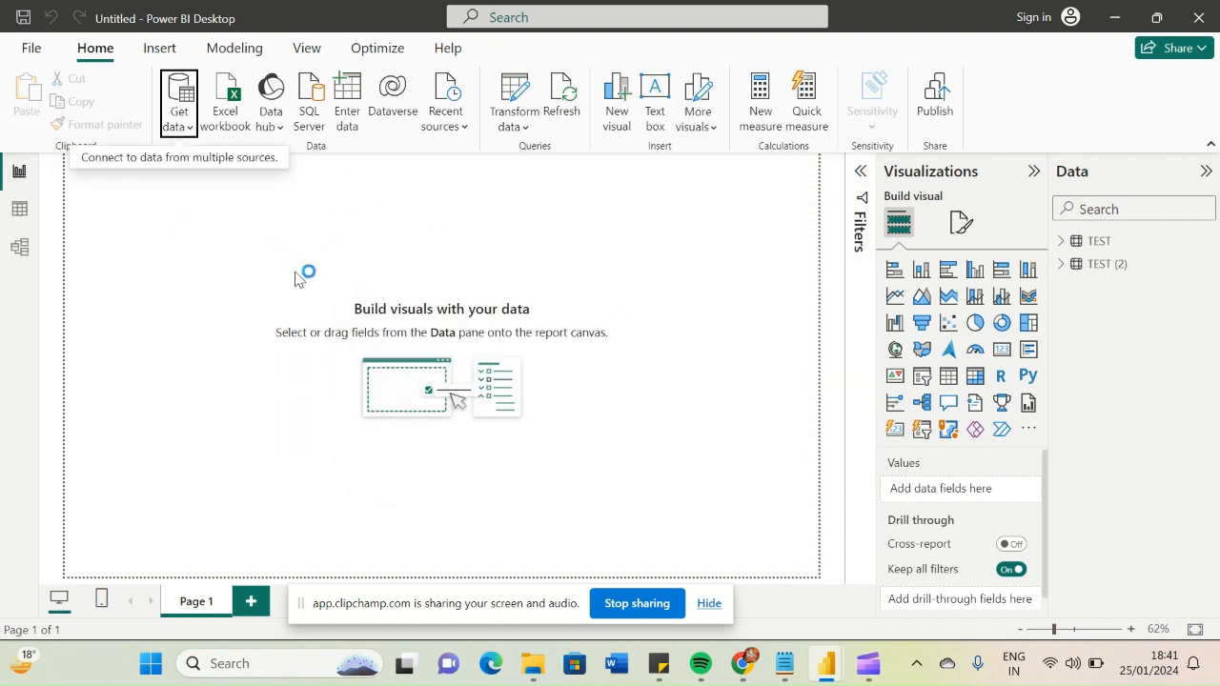
- Examine the rows of the newly imported TEST (2) table in the table view
click(19, 212)
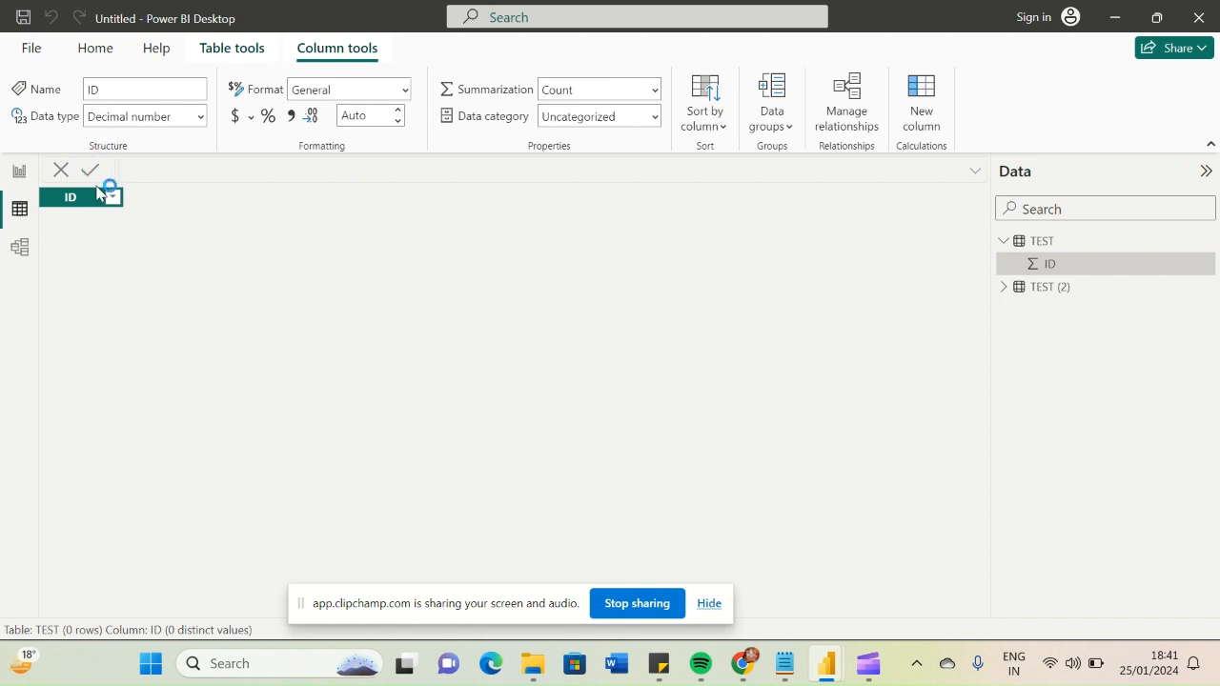
click(1007, 287)
click(1044, 289)
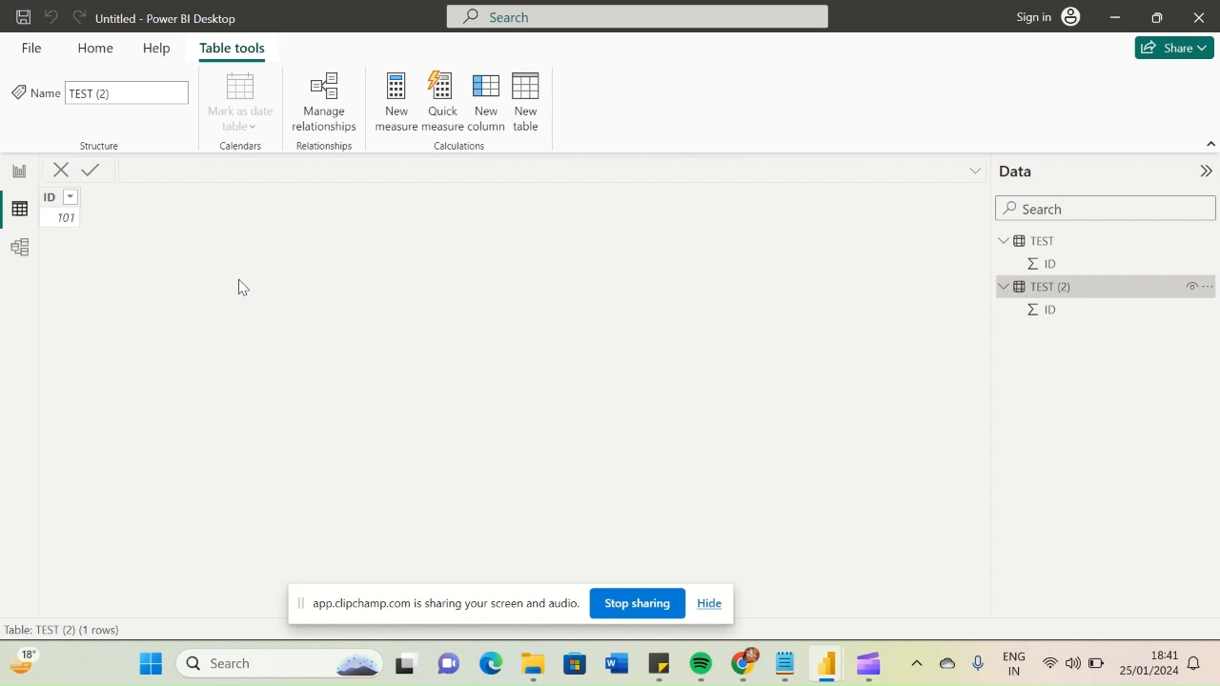
- Return to the report view with the blank Page 1 canvas, leaving the file unsaved
key(ctrl+s)
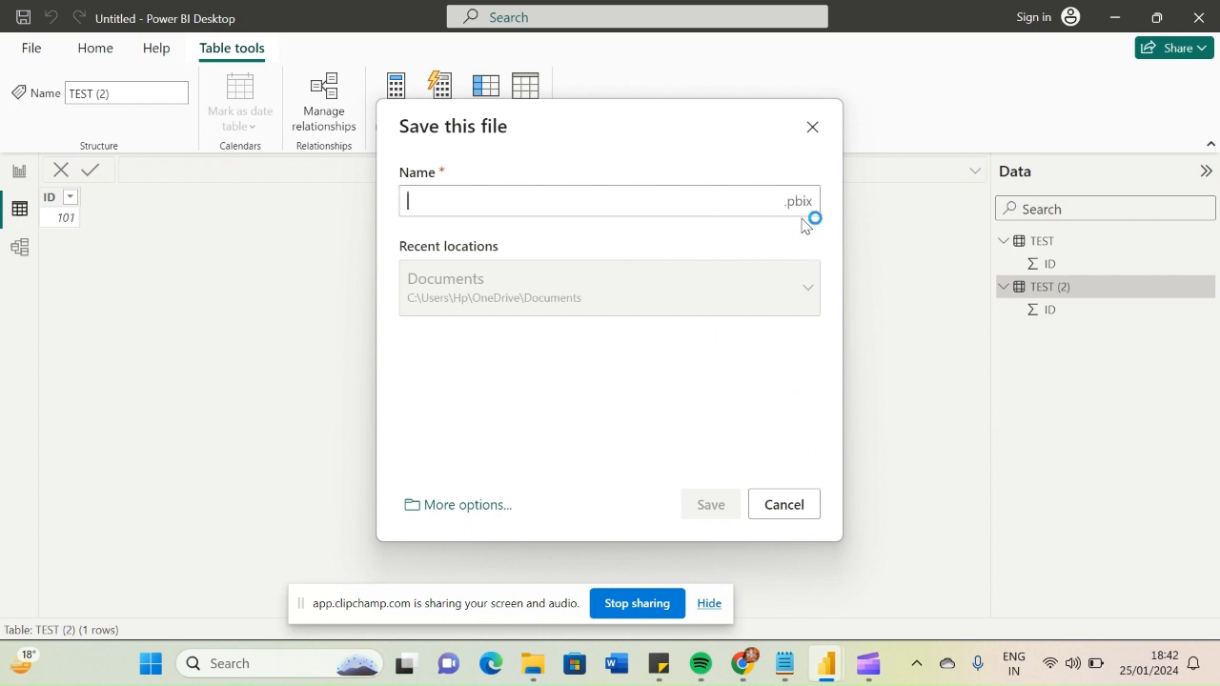
click(797, 508)
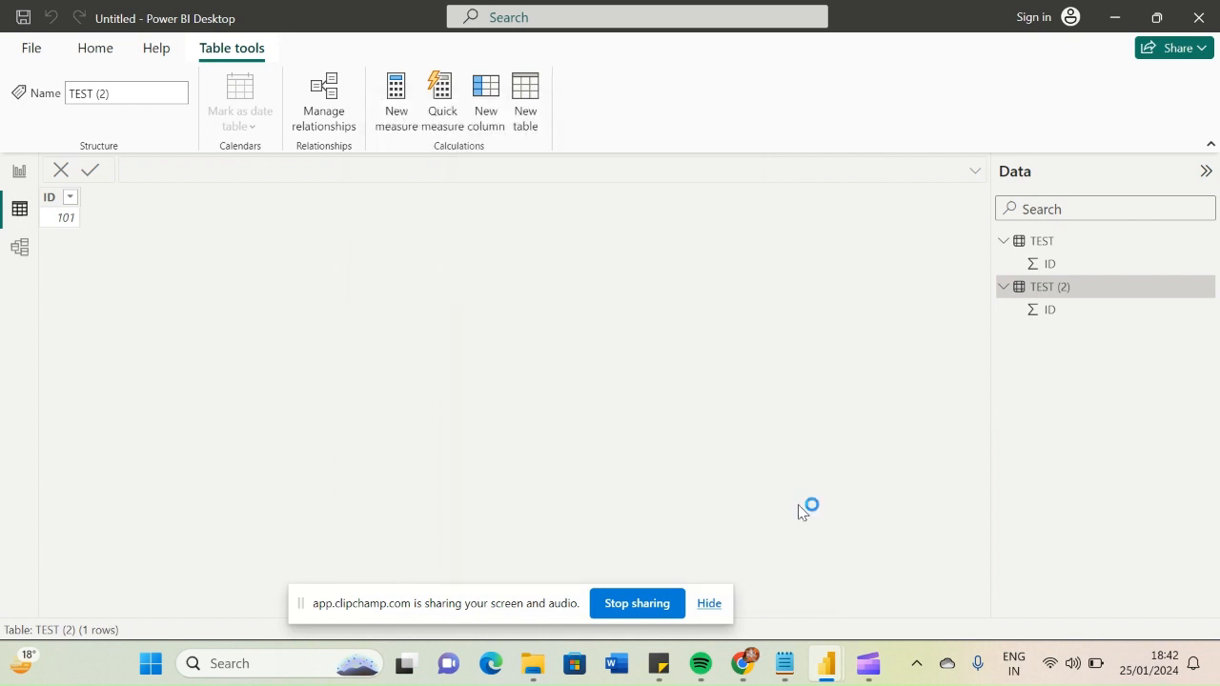
click(19, 171)
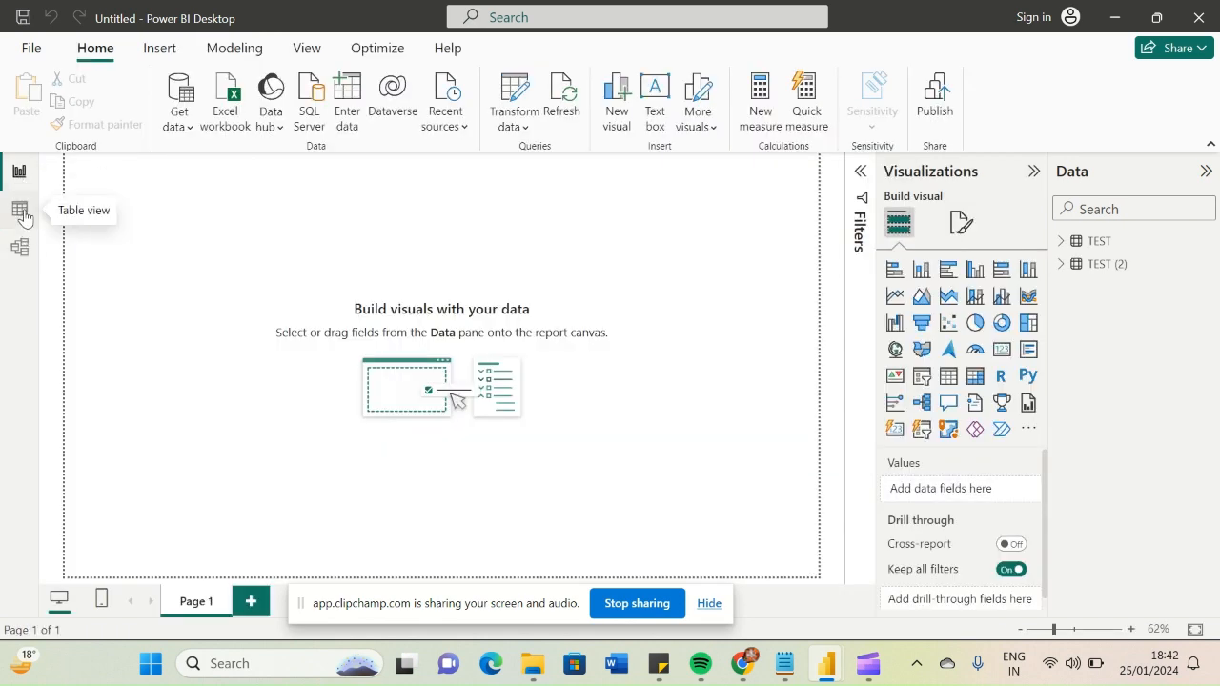
click(19, 209)
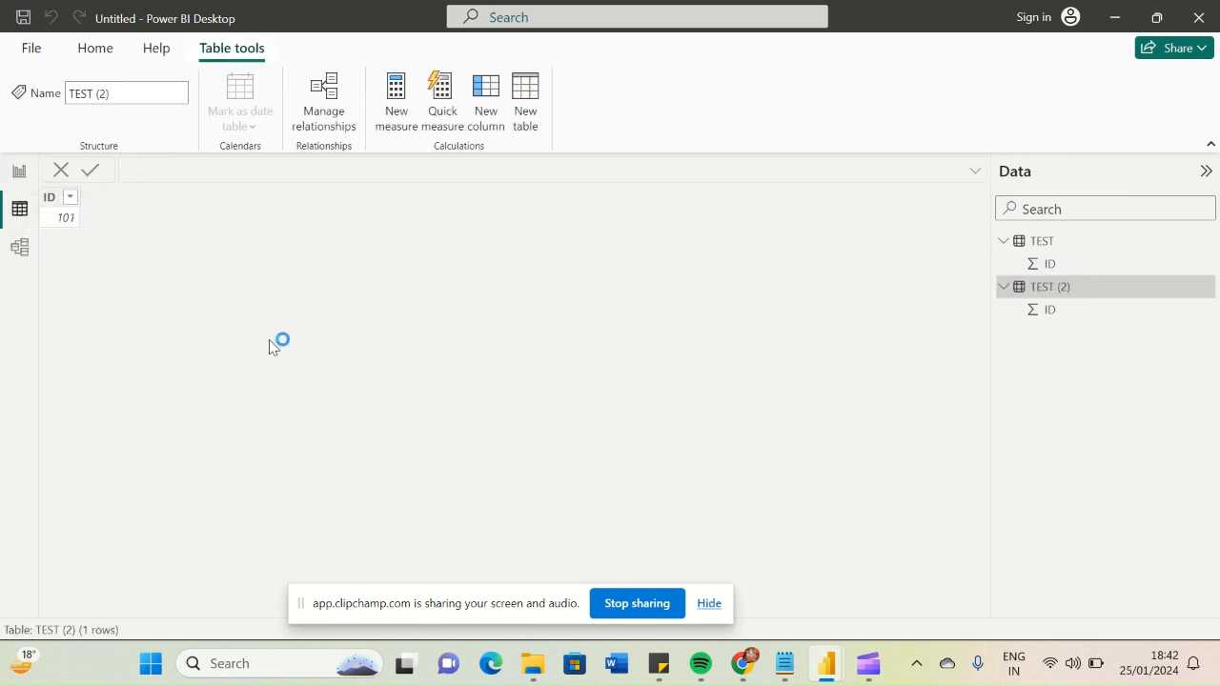
click(21, 172)
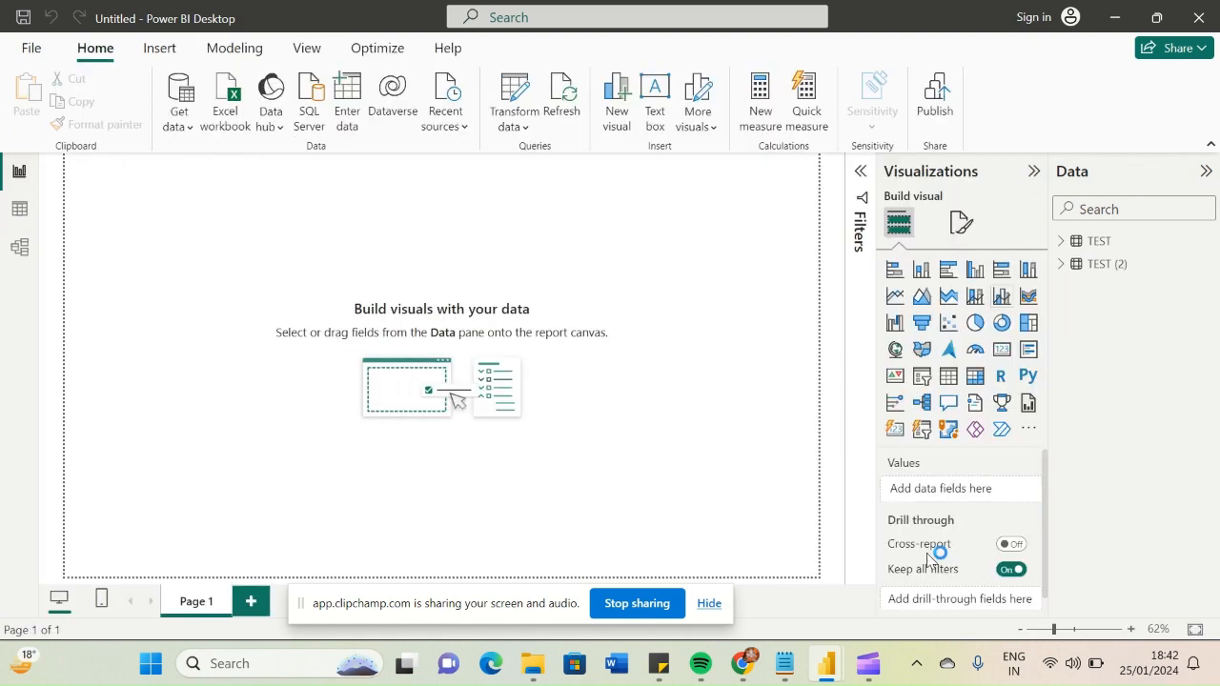